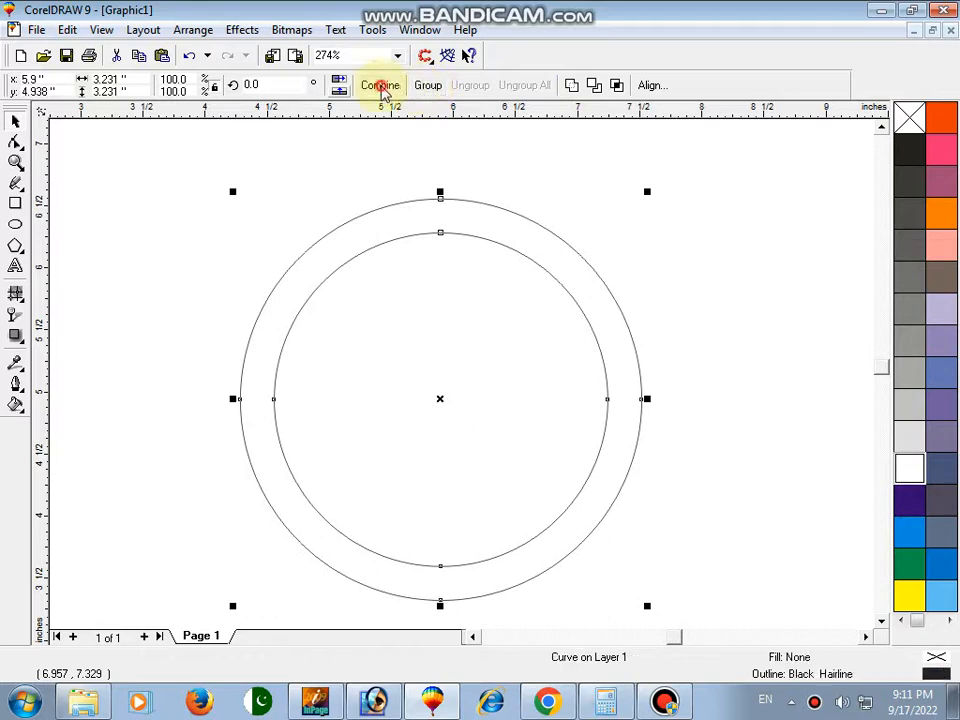
pyautogui.click(461, 253)
pyautogui.moveTo(461, 233); pyautogui.dragTo(390, 234)
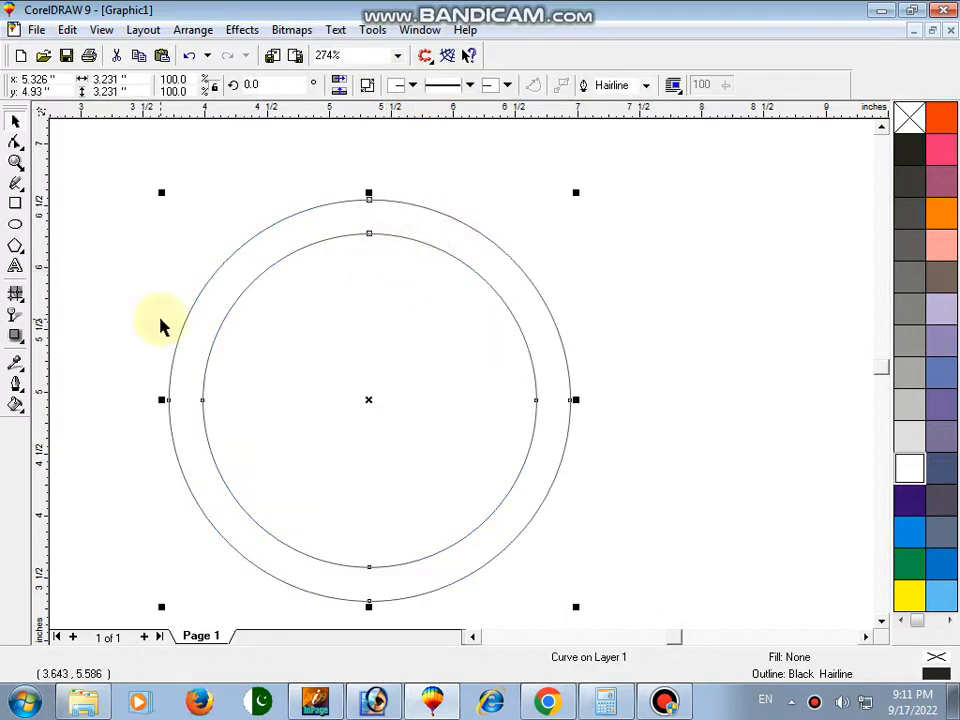
pyautogui.hotkey('ctrl', 'z')
# Add a drop shadow to the combined ring of two circles and set the shadow's opacity to 100.
pyautogui.click(15, 336)
pyautogui.moveTo(424, 337); pyautogui.dragTo(517, 409)
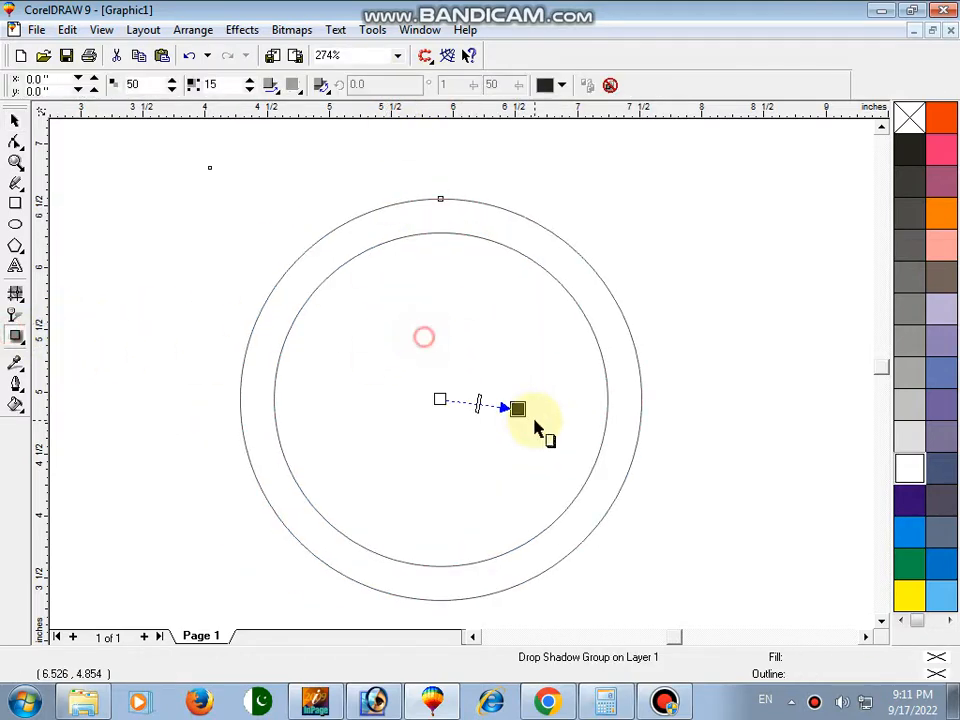
pyautogui.write('10')
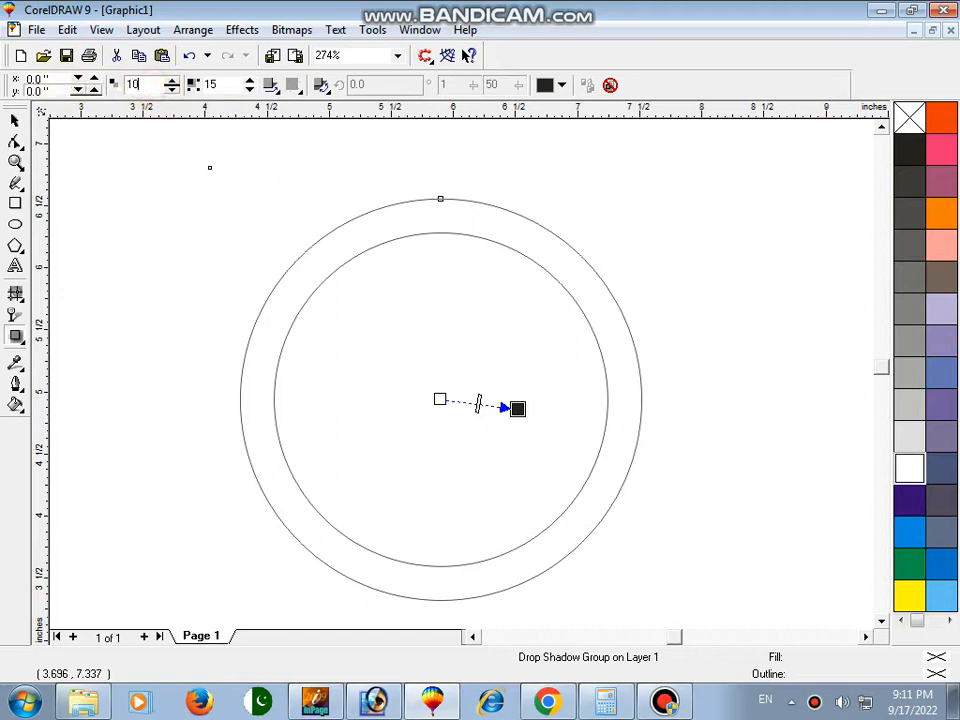
pyautogui.write('0')
pyautogui.press('Return')
# Set the ring shadow's feathering direction to Outside, its edges to Squared and its feathering to 5.
pyautogui.click(270, 85)
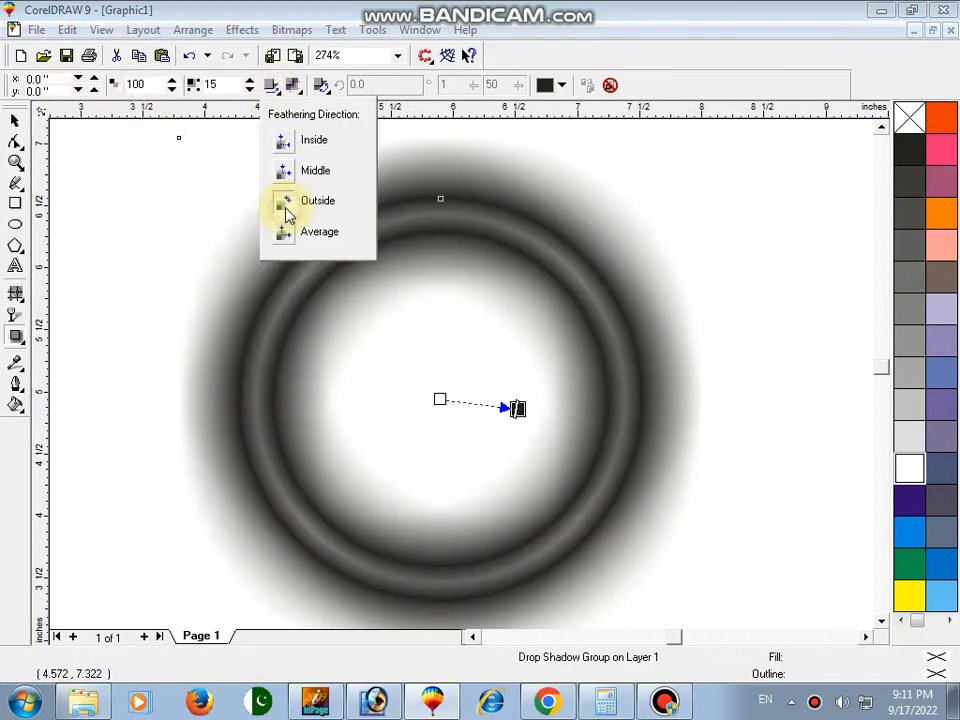
pyautogui.click(293, 87)
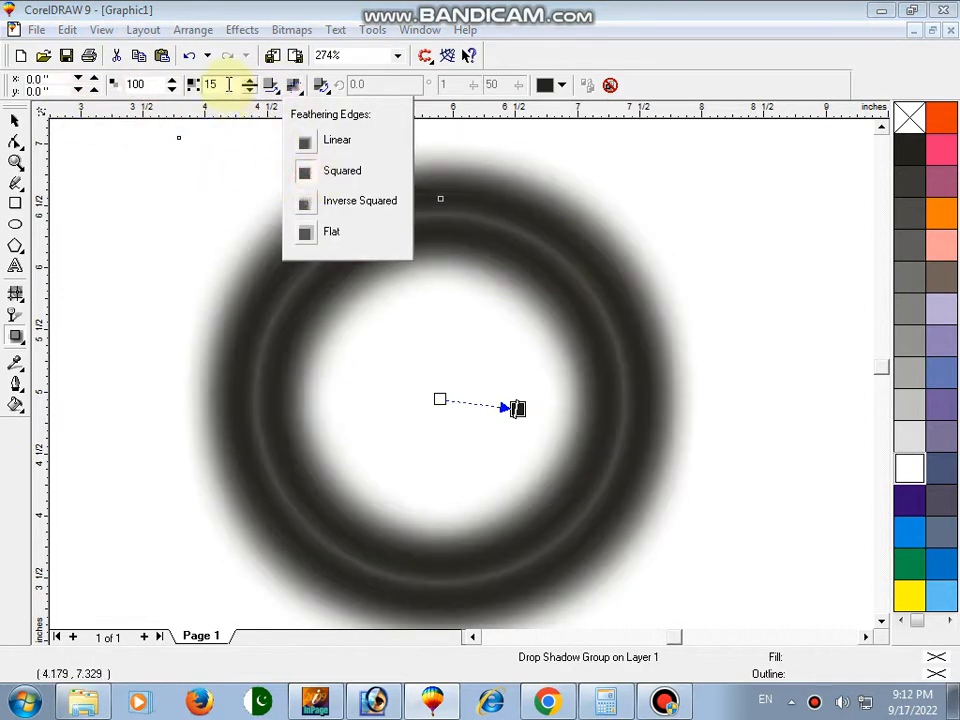
pyautogui.doubleClick(228, 85)
pyautogui.write('5')
pyautogui.press('Return')
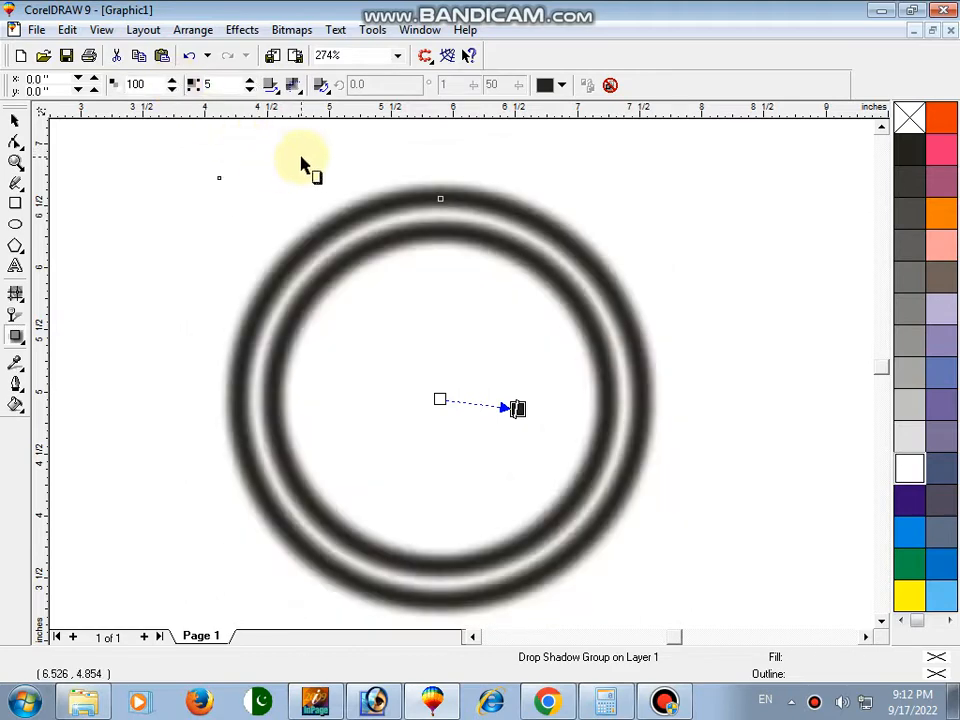
# Change the ring's drop shadow colour from black to dark blue.
pyautogui.press('space')
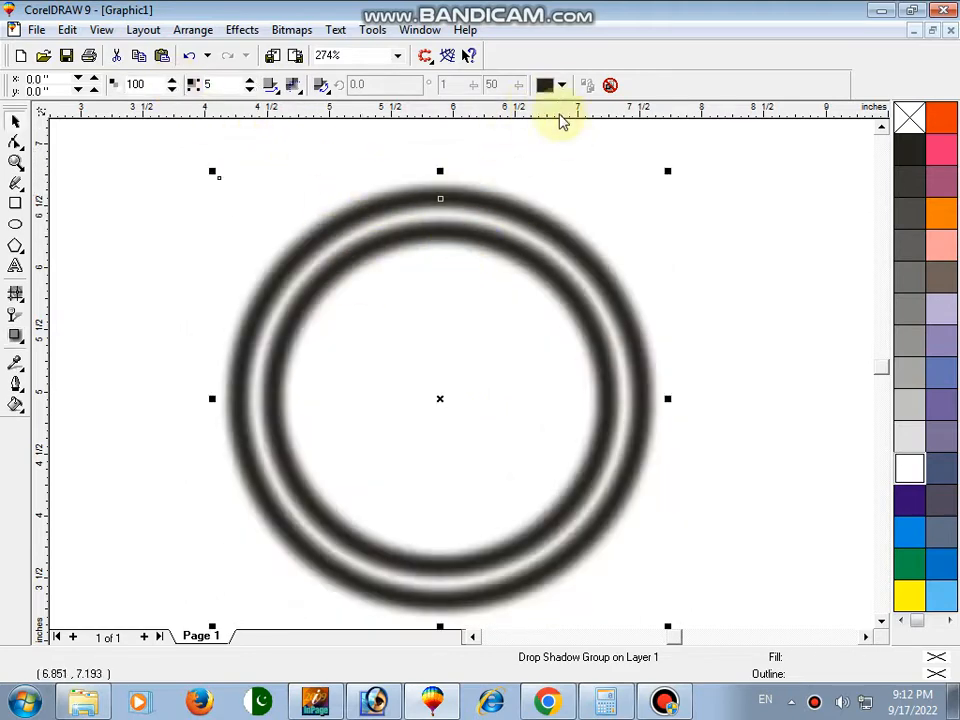
pyautogui.click(561, 85)
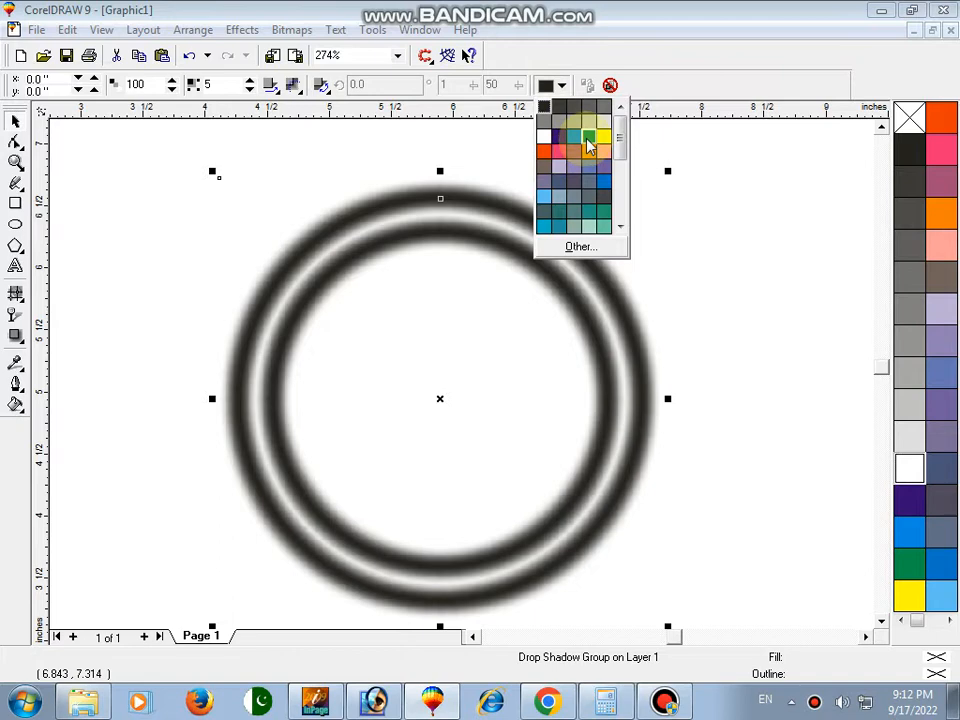
pyautogui.click(561, 141)
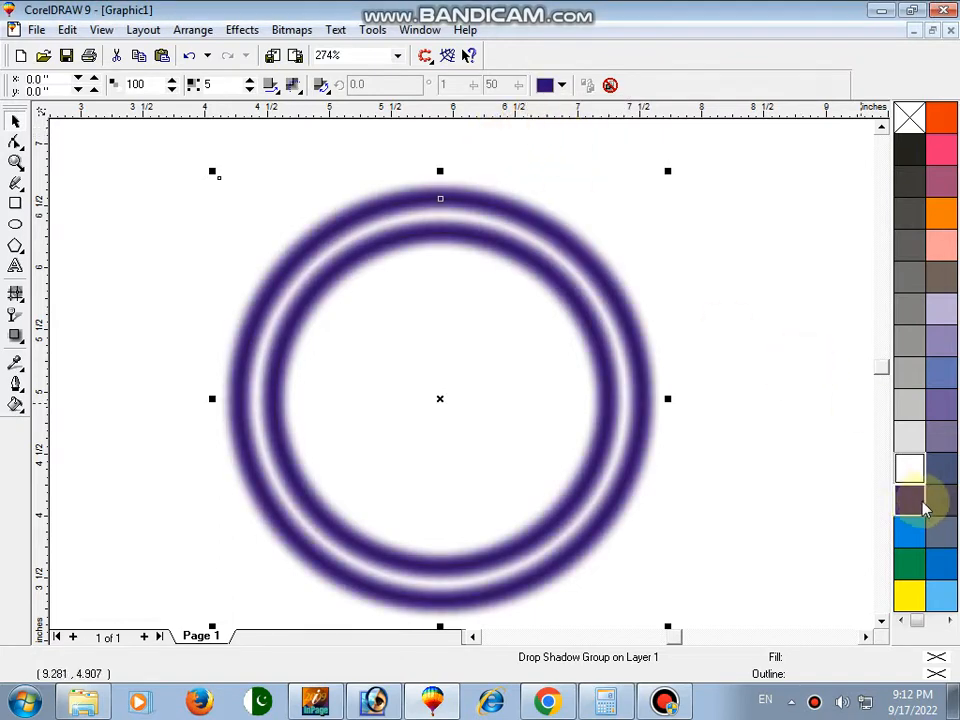
# Resize the shadowed ring group proportionally to 3 inches wide.
pyautogui.click(407, 300)
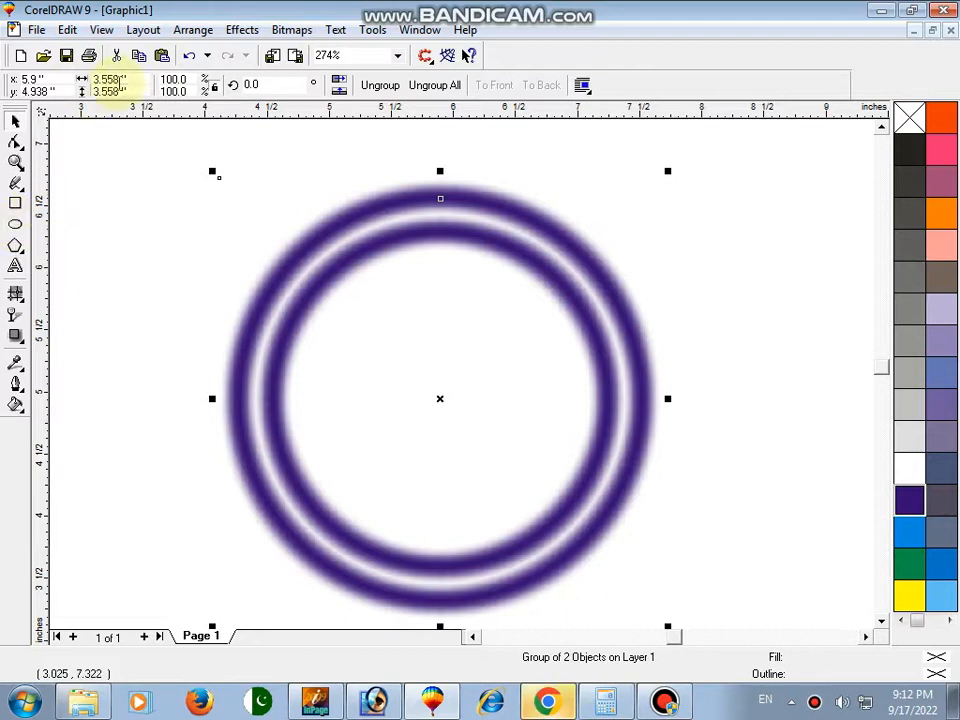
pyautogui.write('3')
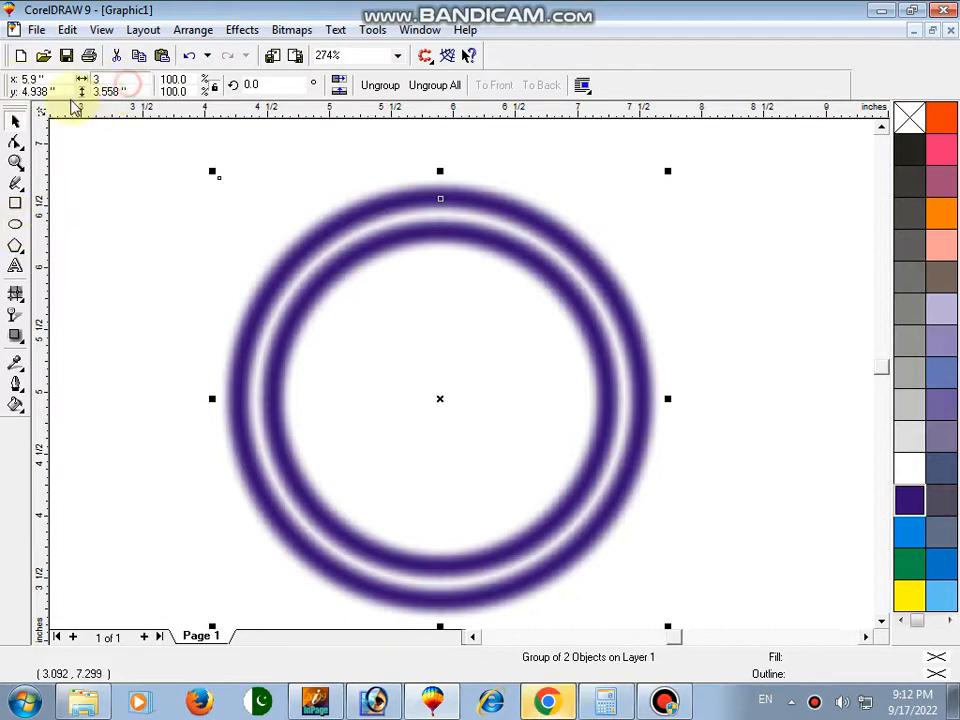
pyautogui.press('Return')
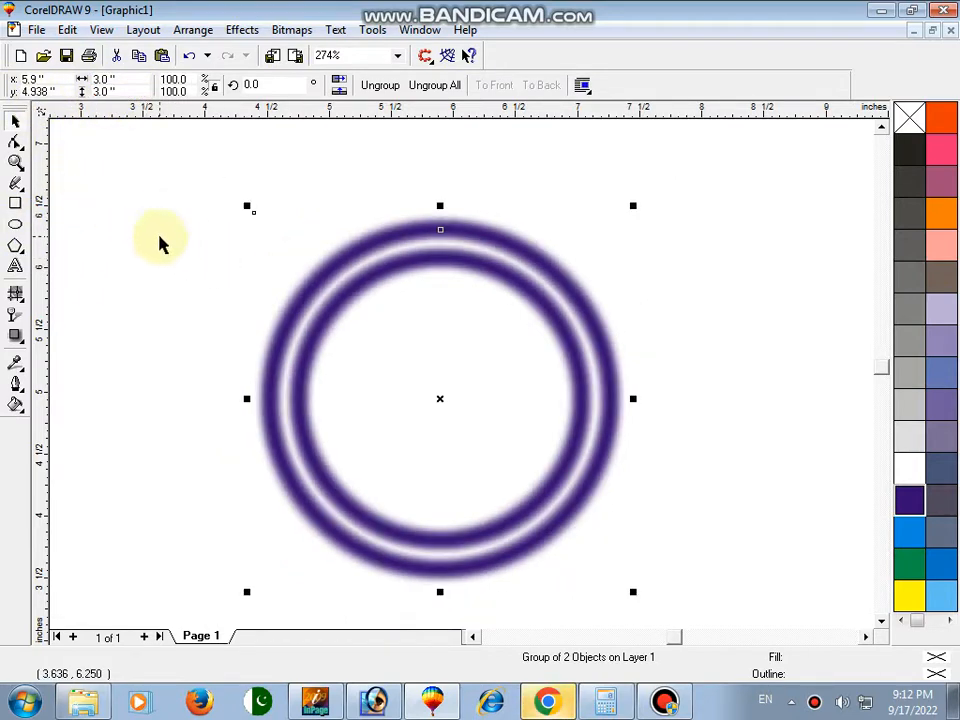
# Draw an unfilled circle of 3 by 3 inches and centre it both ways on the shadowed ring.
pyautogui.click(15, 224)
pyautogui.moveTo(158, 178); pyautogui.dragTo(321, 390)
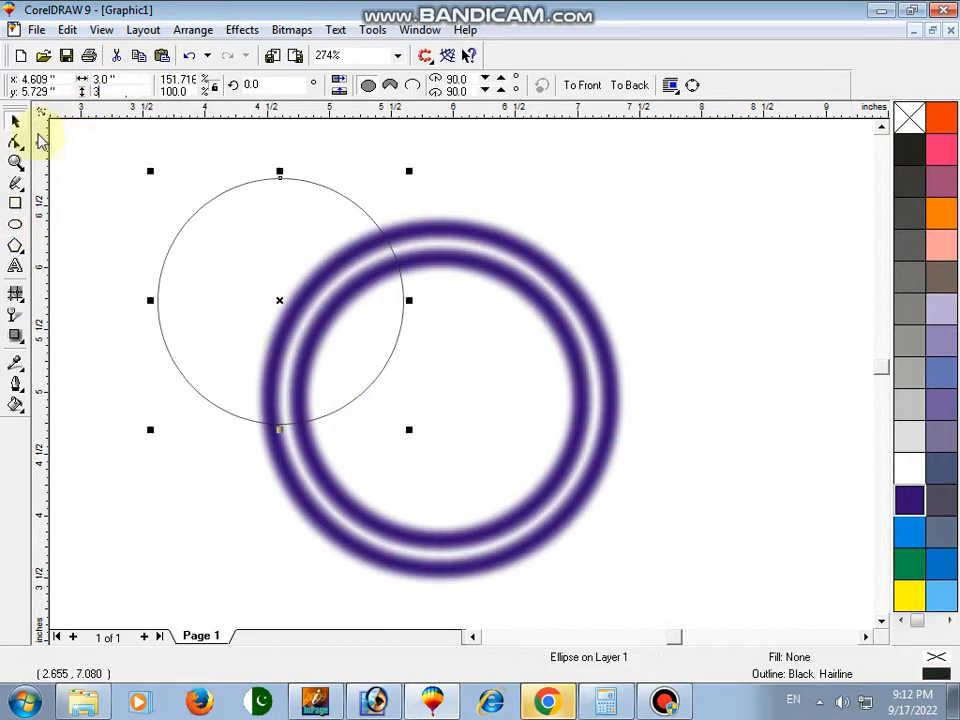
pyautogui.press('Return')
pyautogui.keyDown('shift'); pyautogui.click(510, 270); pyautogui.keyUp('shift')
pyautogui.press('c')
pyautogui.press('e')
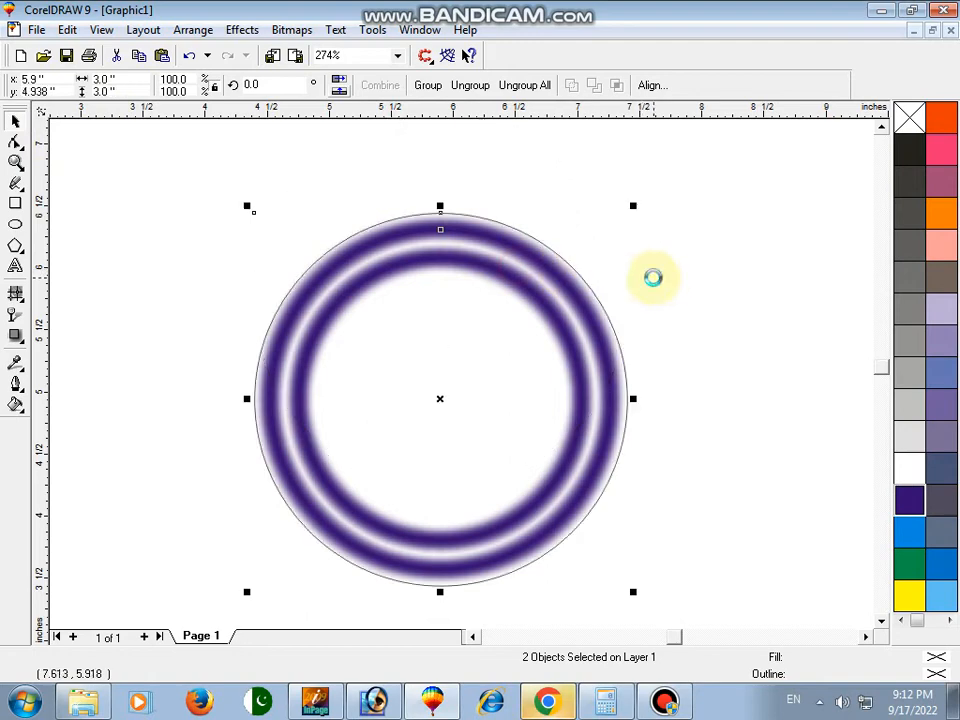
pyautogui.click(677, 277)
pyautogui.click(529, 270)
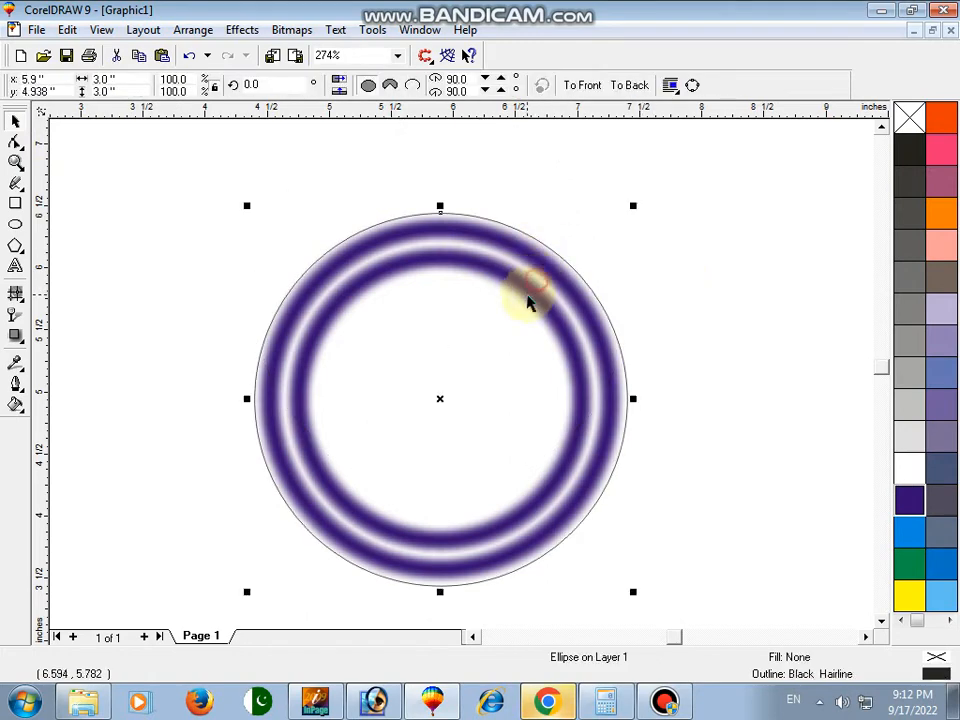
pyautogui.moveTo(529, 300); pyautogui.dragTo(395, 290)
pyautogui.hotkey('ctrl', 'z')
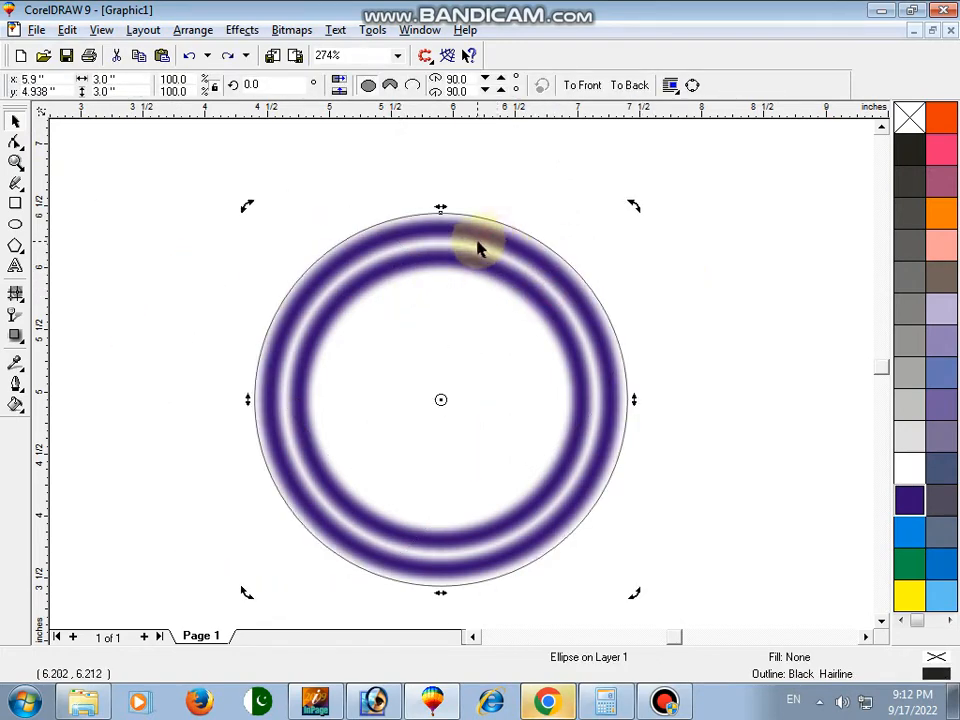
# PowerClip the shadowed ring group inside the 3-inch circle.
pyautogui.click(478, 248)
pyautogui.click(241, 29)
pyautogui.moveTo(311, 178)
pyautogui.click(460, 171)
pyautogui.click(467, 255)
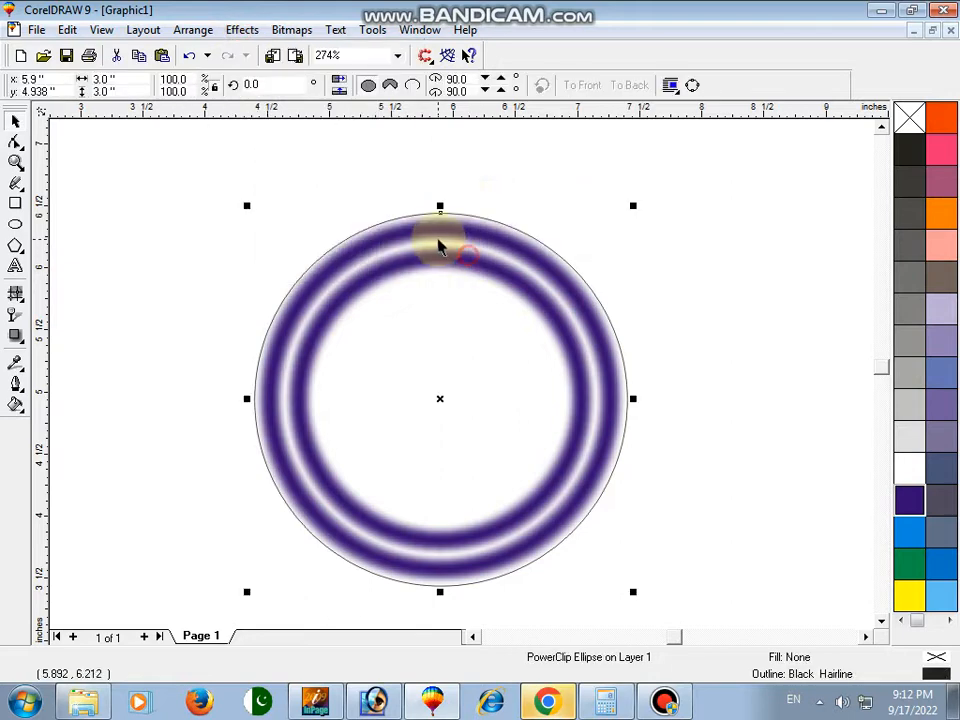
# Edit the PowerClip contents, enlarge the ring group from its centre to about 3.08 inches and finish editing.
pyautogui.rightClick(440, 247)
pyautogui.click(452, 259)
pyautogui.click(450, 257)
pyautogui.moveTo(246, 206); pyautogui.dragTo(242, 200)
pyautogui.rightClick(439, 255)
pyautogui.click(458, 256)
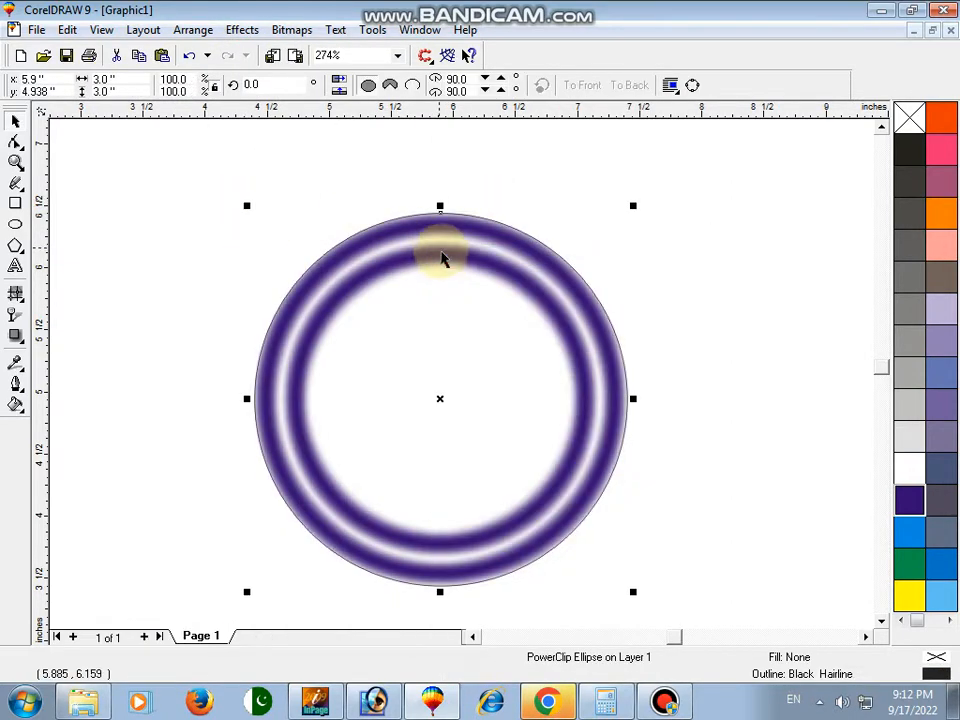
pyautogui.click(920, 500)
pyautogui.hotkey('ctrl', 'z')
pyautogui.rightClick(471, 251)
pyautogui.click(499, 266)
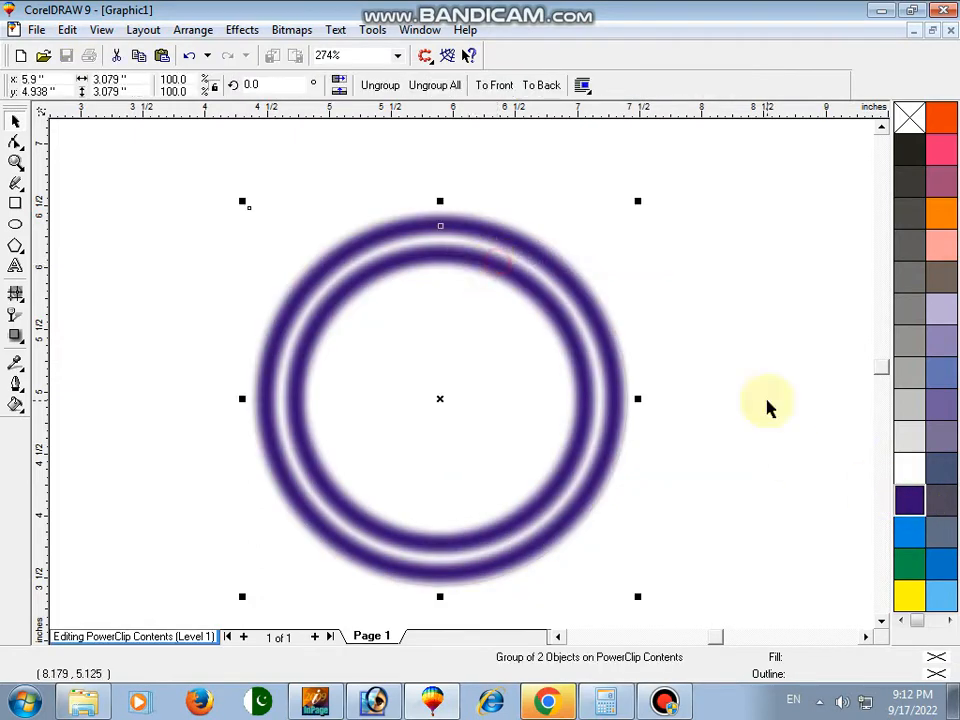
pyautogui.click(909, 531)
pyautogui.hotkey('ctrl', 'z')
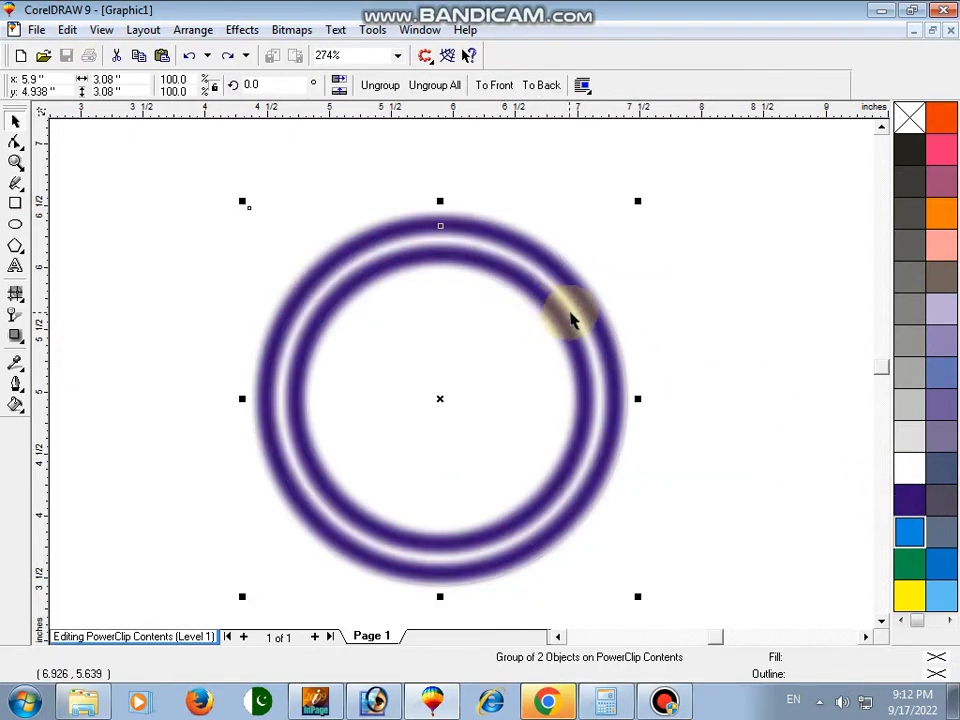
pyautogui.click(15, 161)
pyautogui.moveTo(182, 184); pyautogui.dragTo(675, 570)
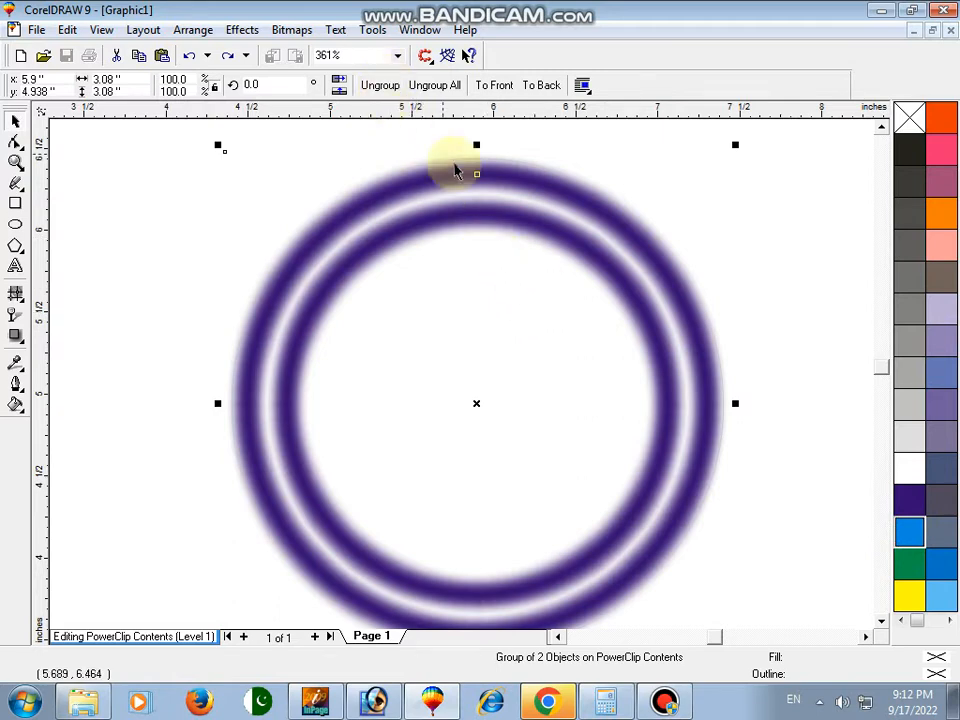
pyautogui.moveTo(530, 209); pyautogui.dragTo(510, 243)
pyautogui.hotkey('ctrl', 'z')
pyautogui.rightClick(530, 205)
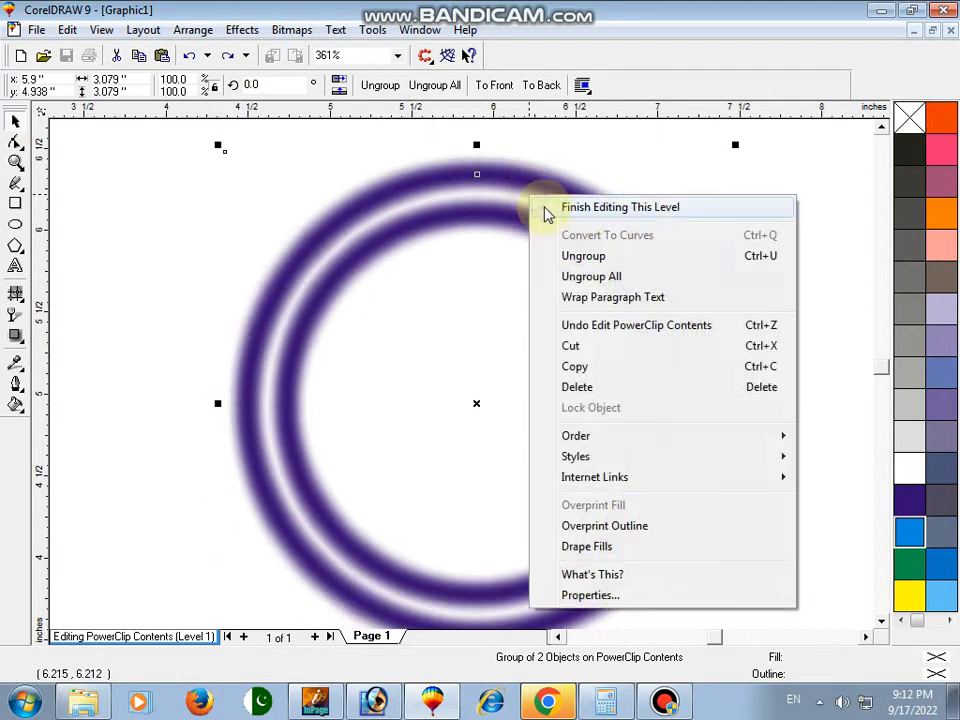
pyautogui.click(553, 209)
# Fill the PowerClip circle with cyan and remove its outline.
pyautogui.click(917, 512)
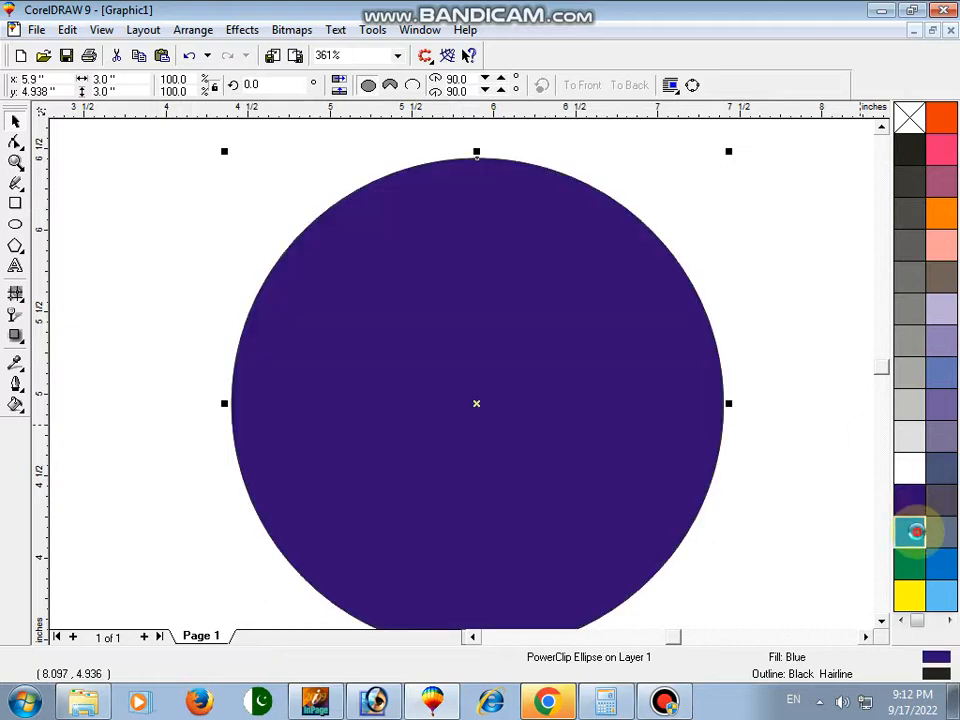
pyautogui.click(911, 527)
pyautogui.click(909, 501)
pyautogui.click(913, 527)
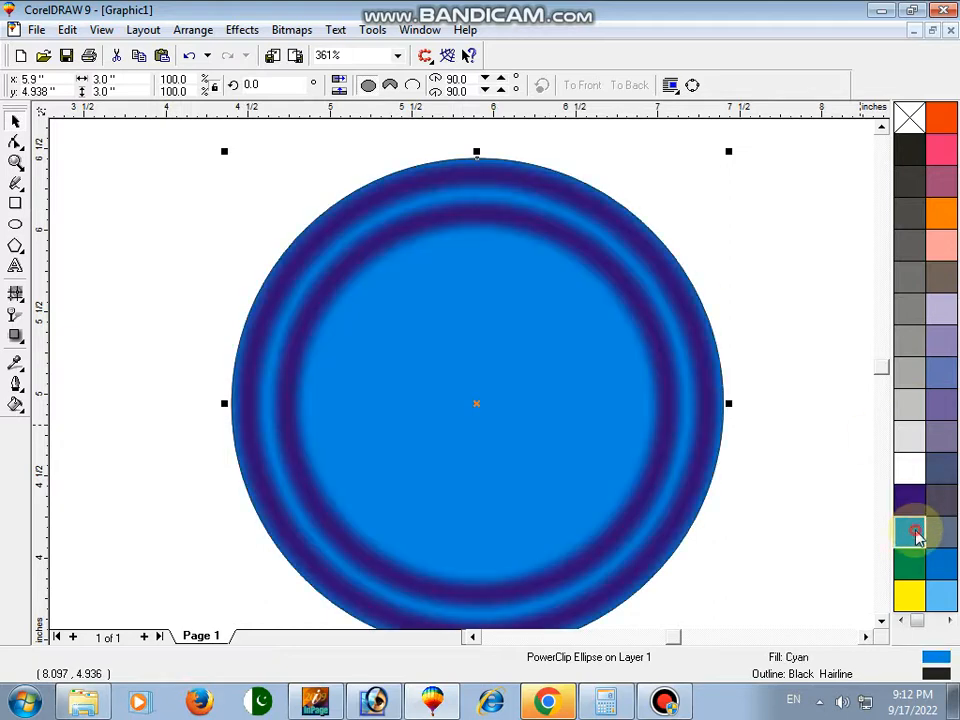
pyautogui.rightClick(906, 125)
# Edit the PowerClip contents, enlarge the ring group to about 3.11 inches and finish editing.
pyautogui.rightClick(531, 200)
pyautogui.click(537, 227)
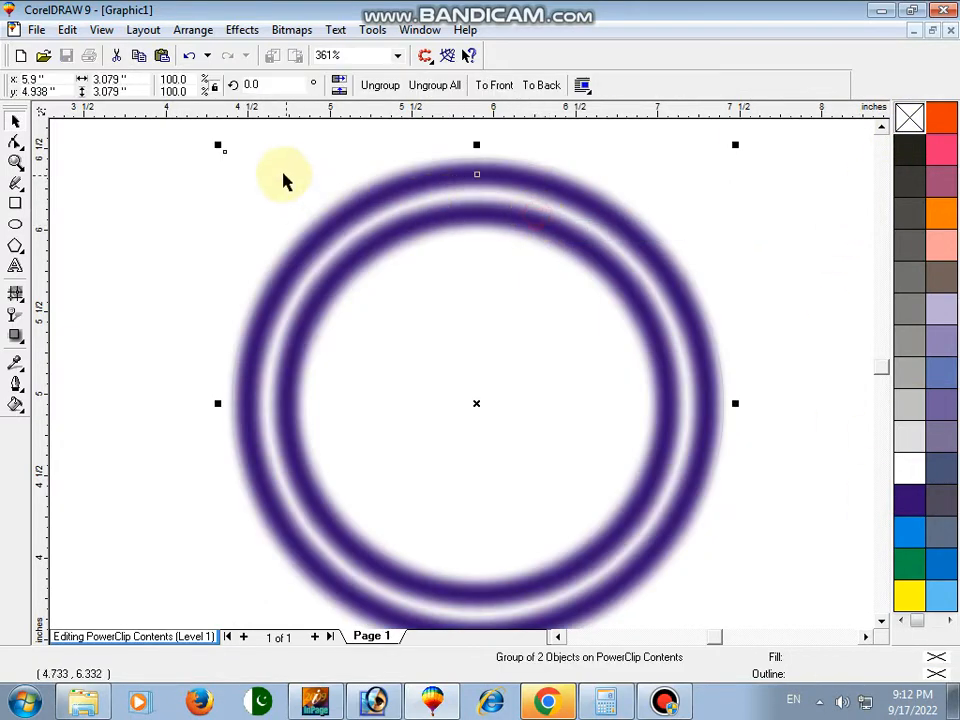
pyautogui.moveTo(219, 146); pyautogui.dragTo(215, 142)
pyautogui.rightClick(463, 195)
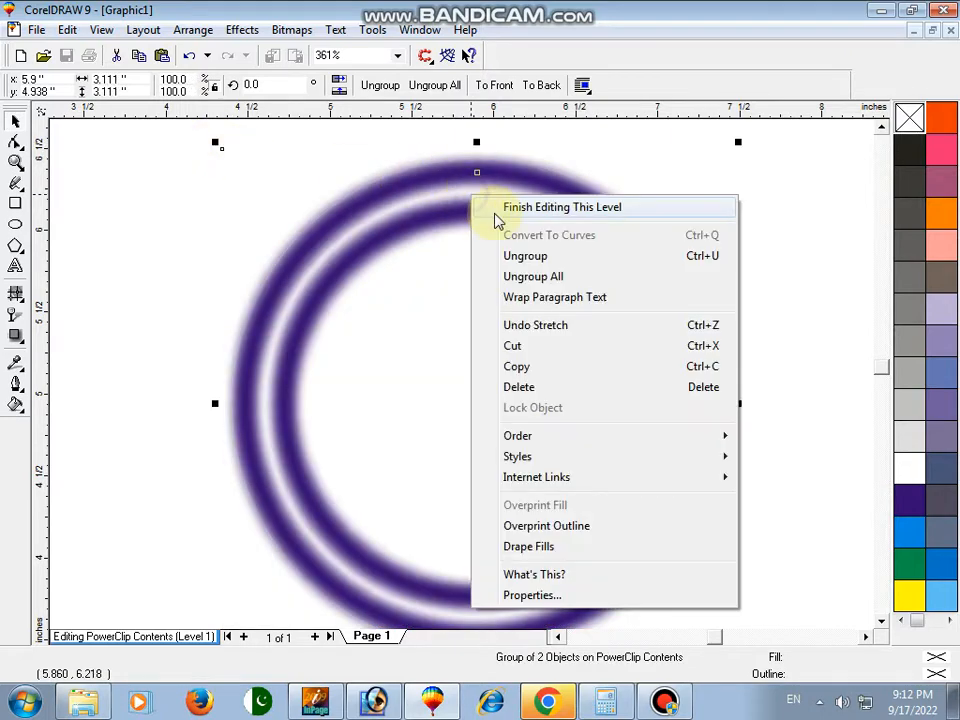
pyautogui.click(493, 214)
# Try white and blue fills on the PowerClip circle and refill it with cyan.
pyautogui.click(15, 162)
pyautogui.rightClick(389, 283)
pyautogui.moveTo(197, 210); pyautogui.dragTo(680, 584)
pyautogui.press('space')
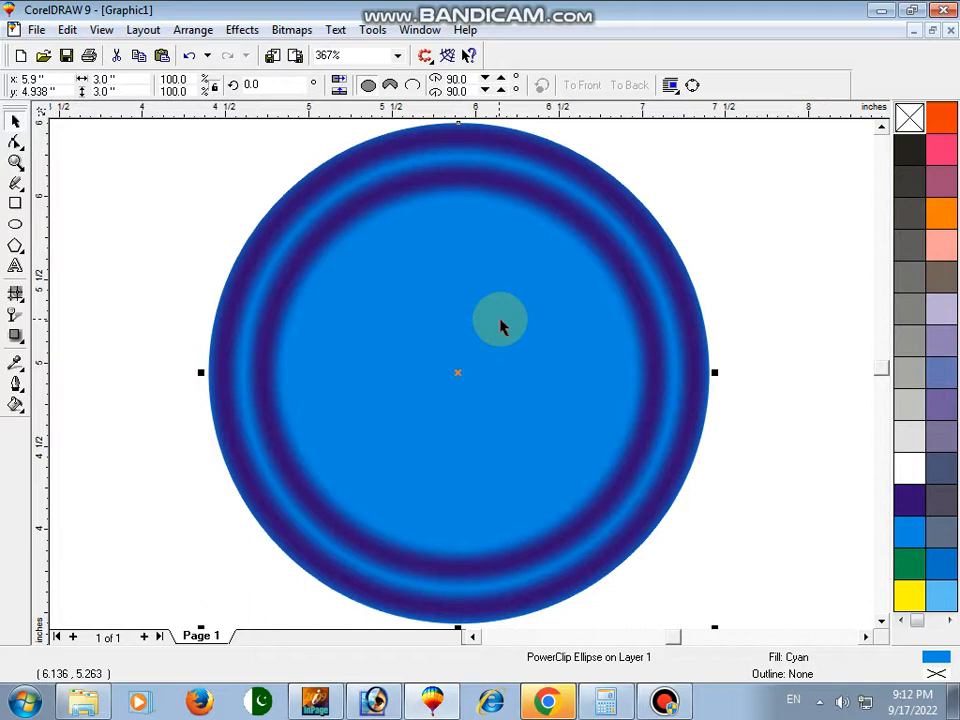
pyautogui.click(905, 476)
pyautogui.click(908, 500)
pyautogui.click(909, 530)
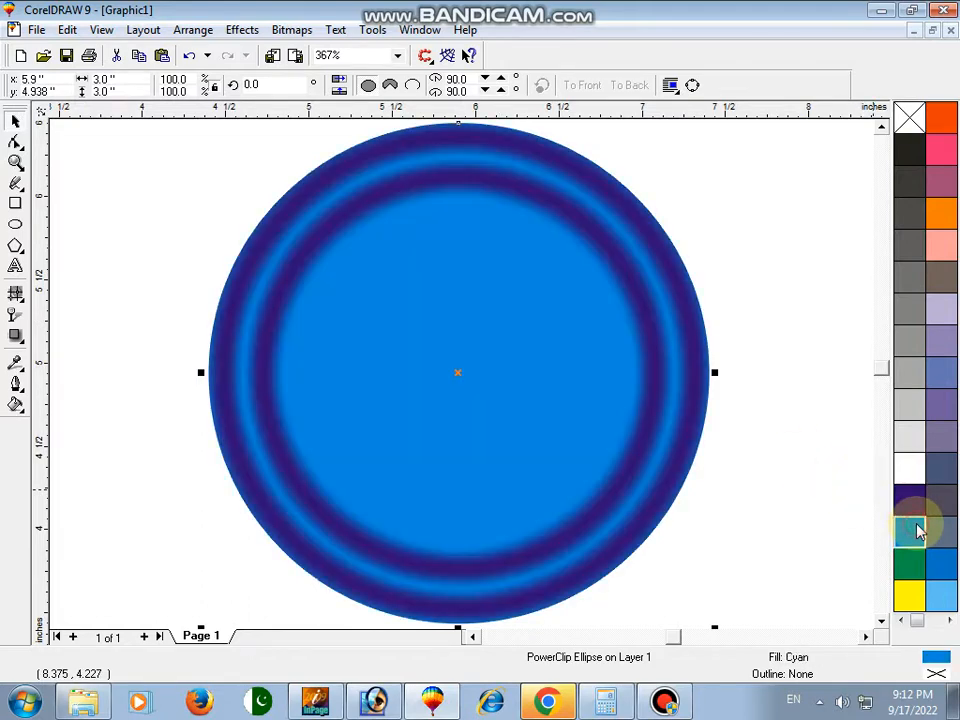
# Edit the PowerClip contents again, enlarge the ring group to about 3.15 inches and finish editing.
pyautogui.press('space')
pyautogui.rightClick(385, 237)
pyautogui.moveTo(216, 178); pyautogui.dragTo(656, 534)
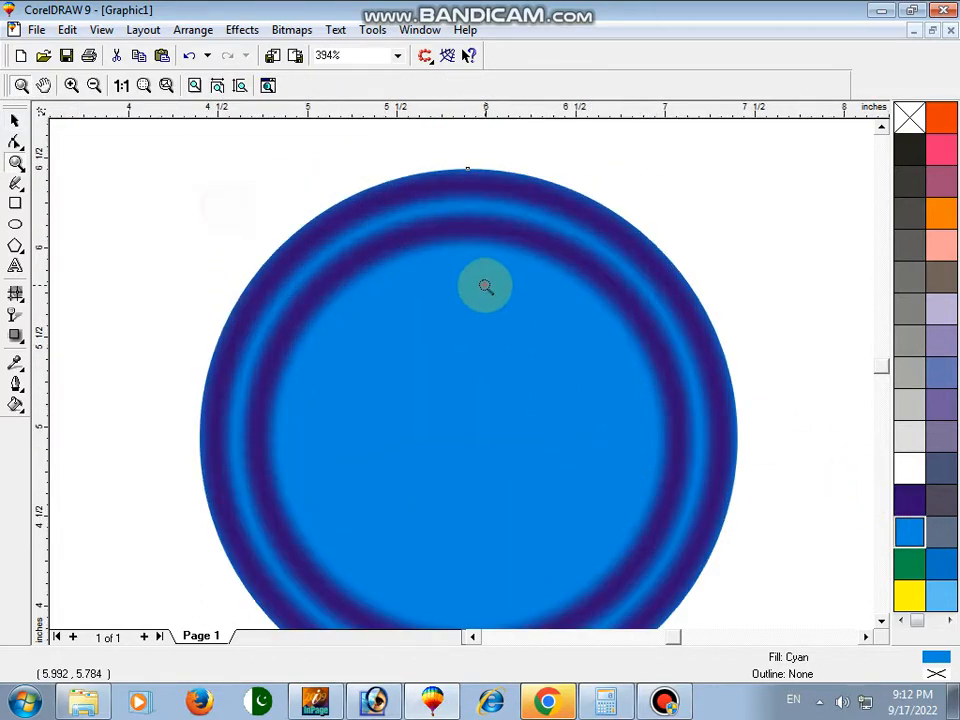
pyautogui.moveTo(345, 154); pyautogui.dragTo(633, 368)
pyautogui.press('space')
pyautogui.rightClick(478, 265)
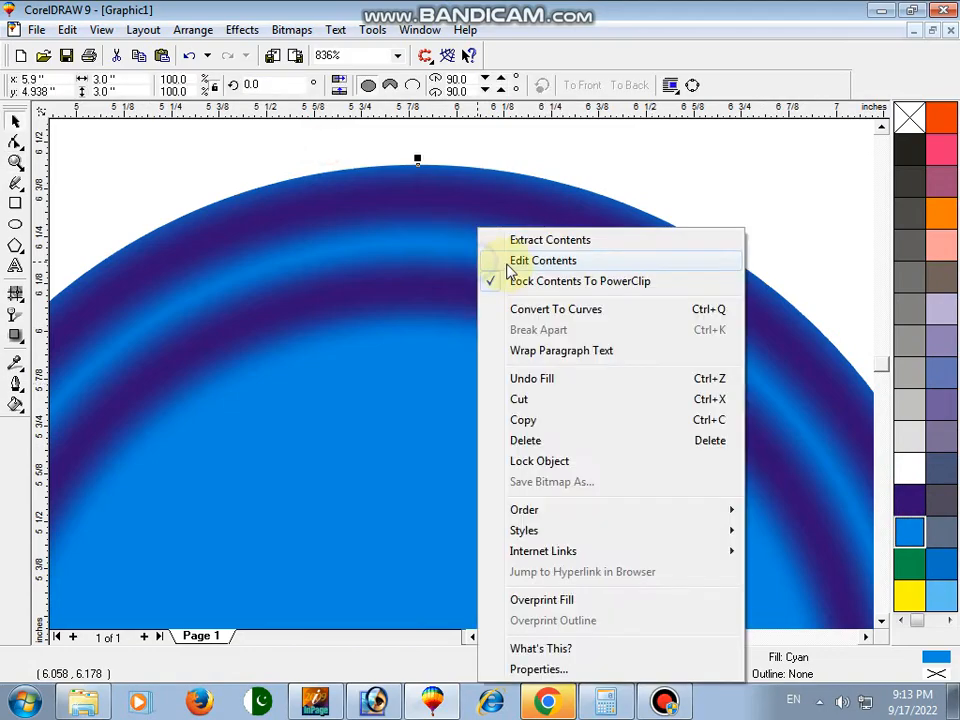
pyautogui.click(497, 260)
pyautogui.press('space')
pyautogui.rightClick(472, 238)
pyautogui.press('space')
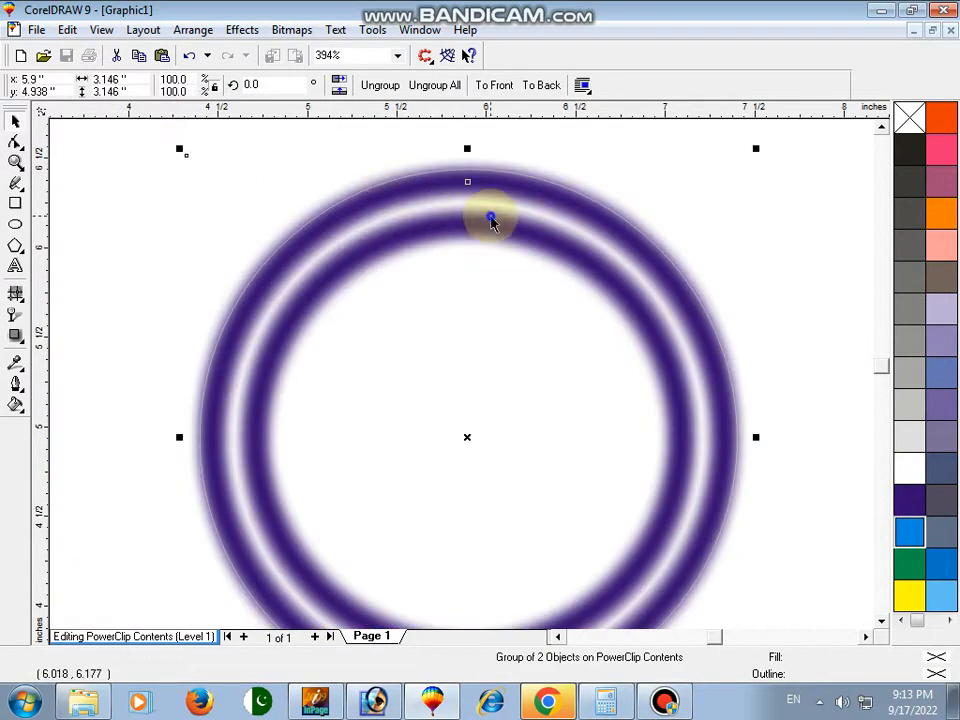
pyautogui.rightClick(493, 214)
pyautogui.click(508, 228)
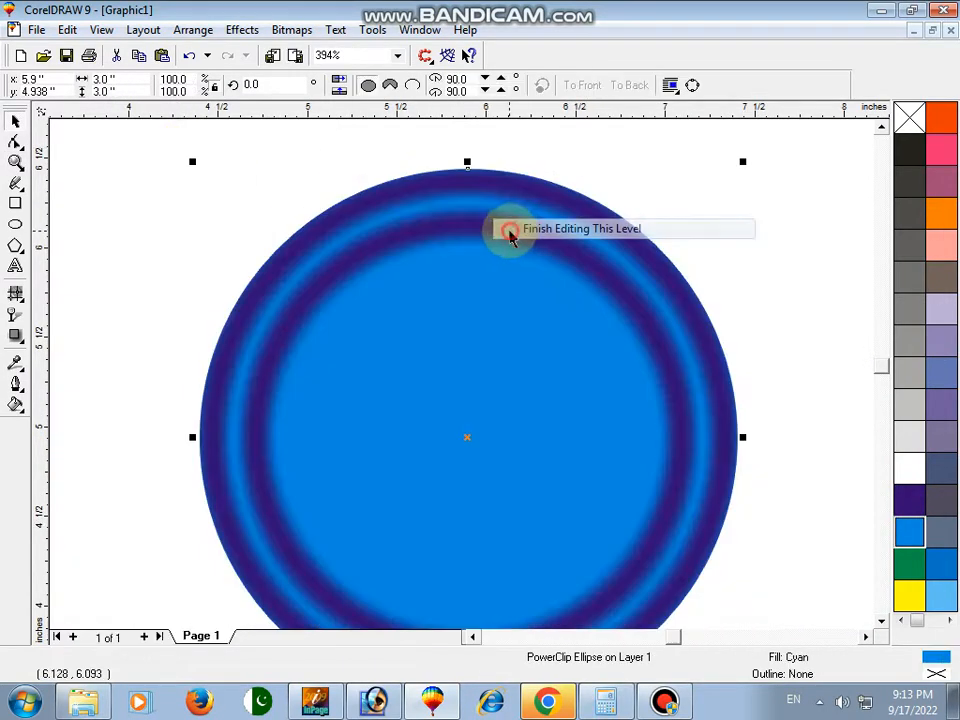
# Draw a straight freehand line from inside the inner ring at the circle's upper right to a point above its top edge.
pyautogui.click(617, 191)
pyautogui.press('space')
pyautogui.rightClick(520, 182)
pyautogui.press('space')
pyautogui.press('space')
pyautogui.moveTo(326, 164); pyautogui.dragTo(636, 363)
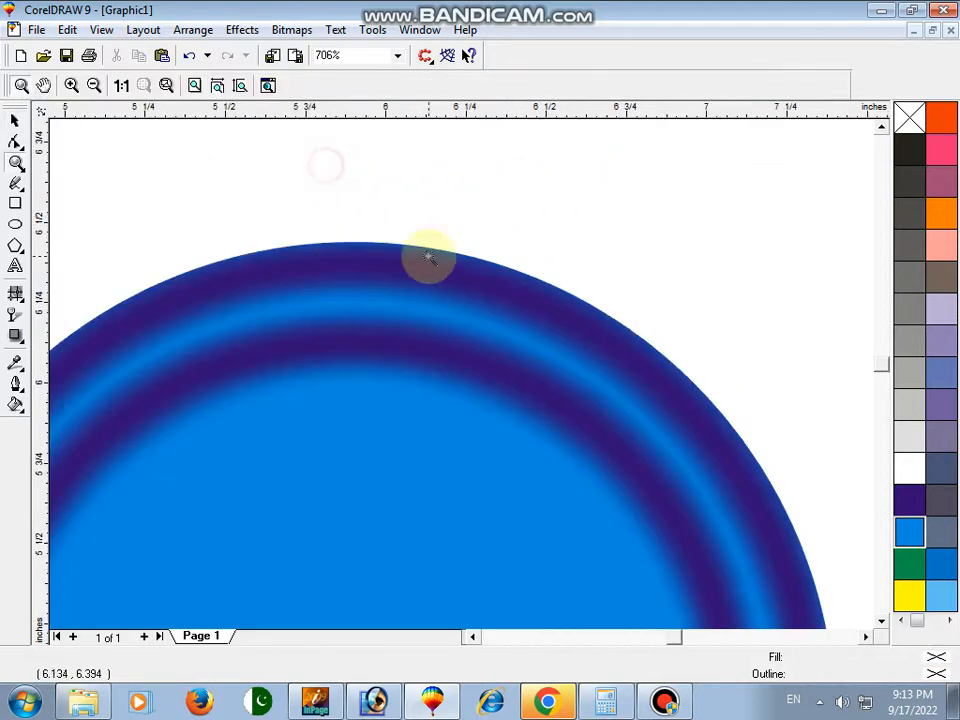
pyautogui.press('space')
pyautogui.press('F5')
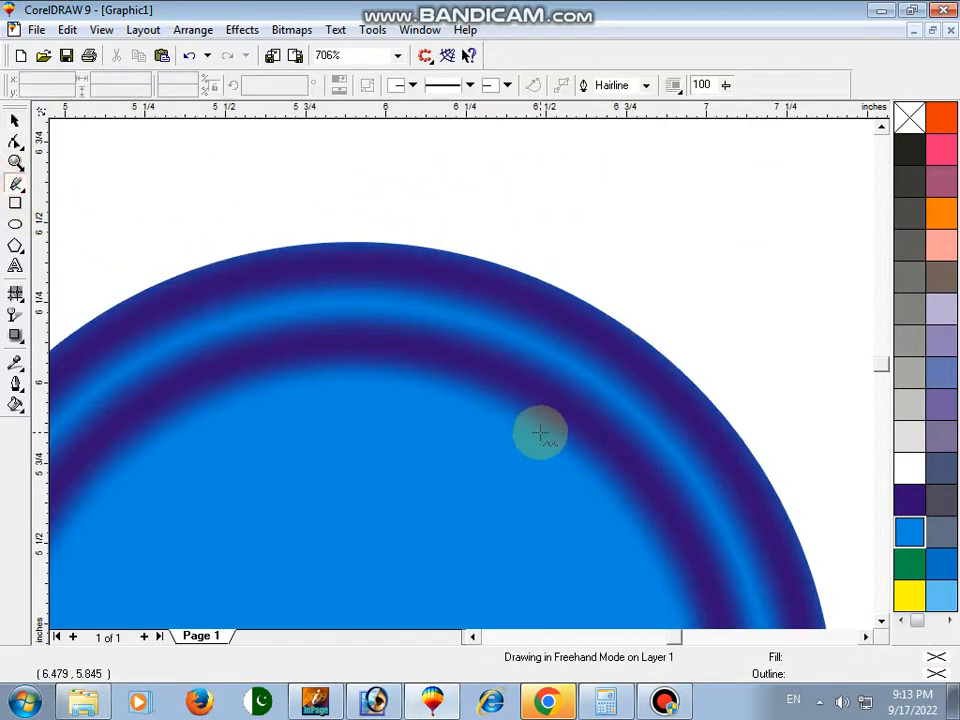
pyautogui.click(540, 432)
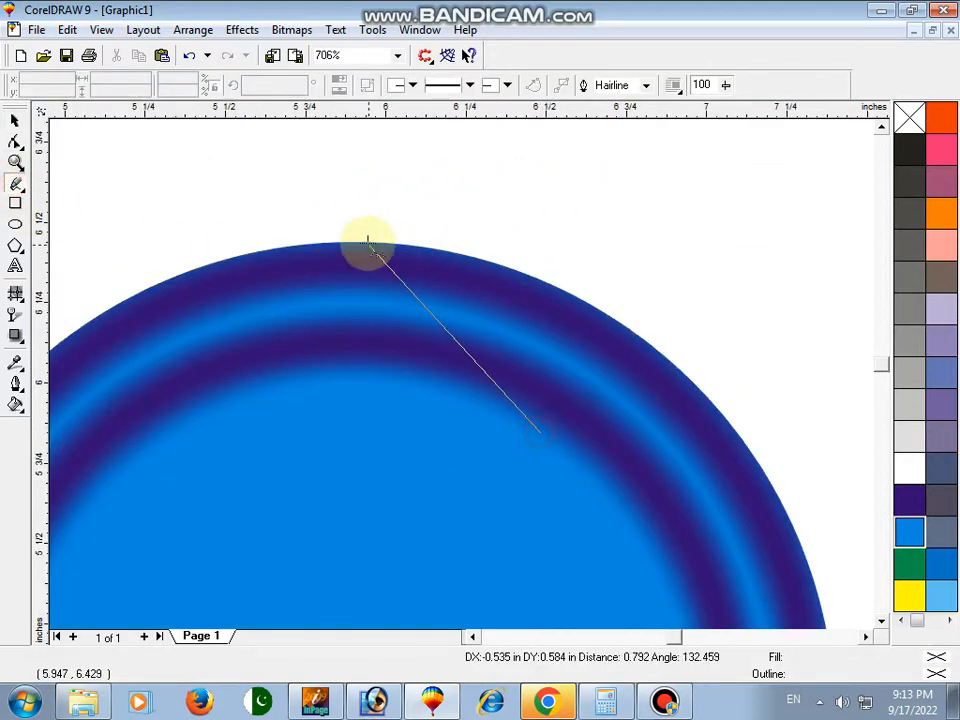
pyautogui.click(325, 170)
# Convert the line to a curve and bend it into an S-shape about 0.76 by 0.82 inches across the ring bands.
pyautogui.click(16, 143)
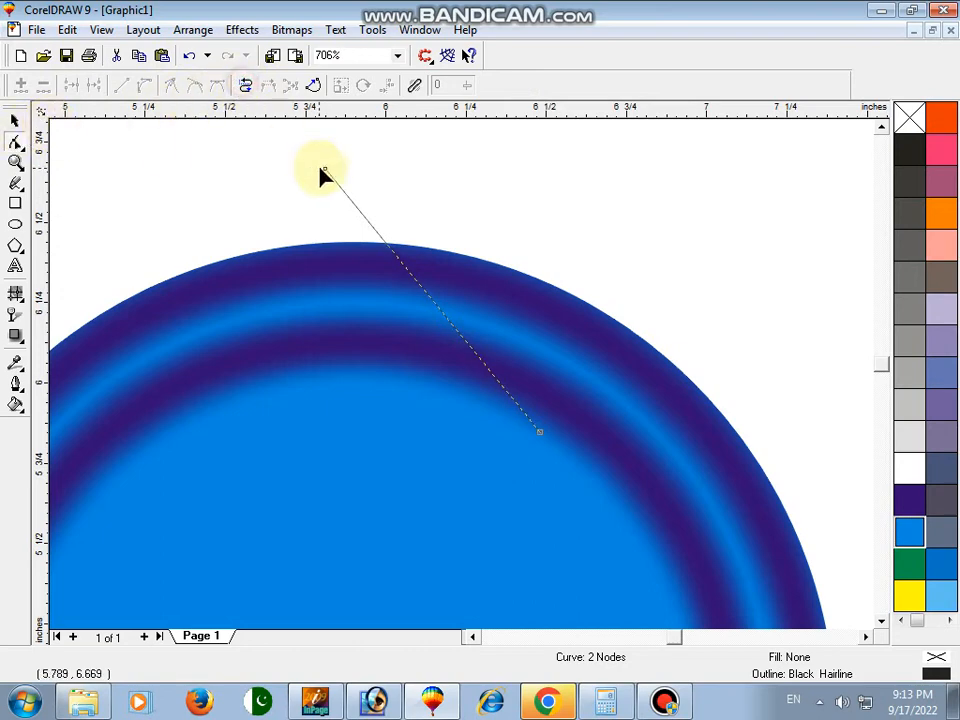
pyautogui.click(145, 85)
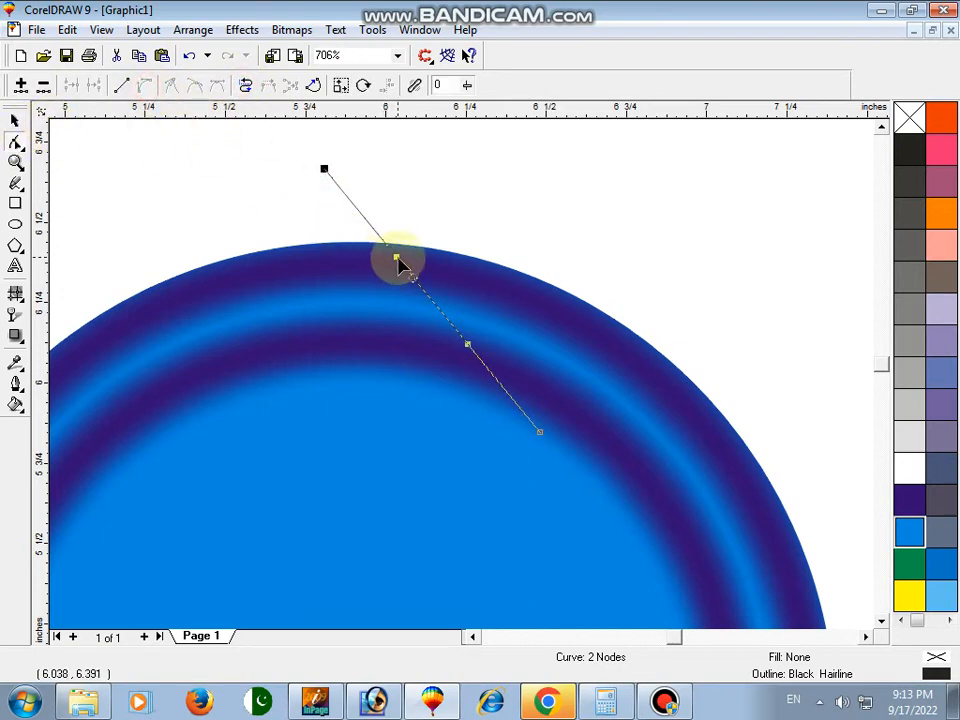
pyautogui.moveTo(396, 258); pyautogui.dragTo(509, 176)
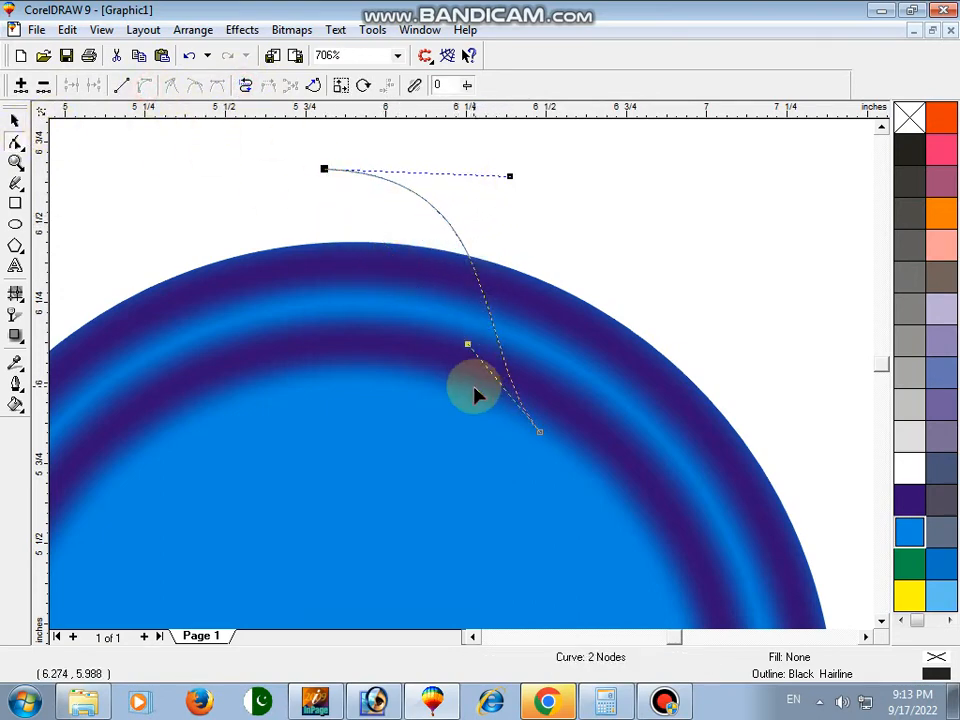
pyautogui.moveTo(467, 344); pyautogui.dragTo(418, 428)
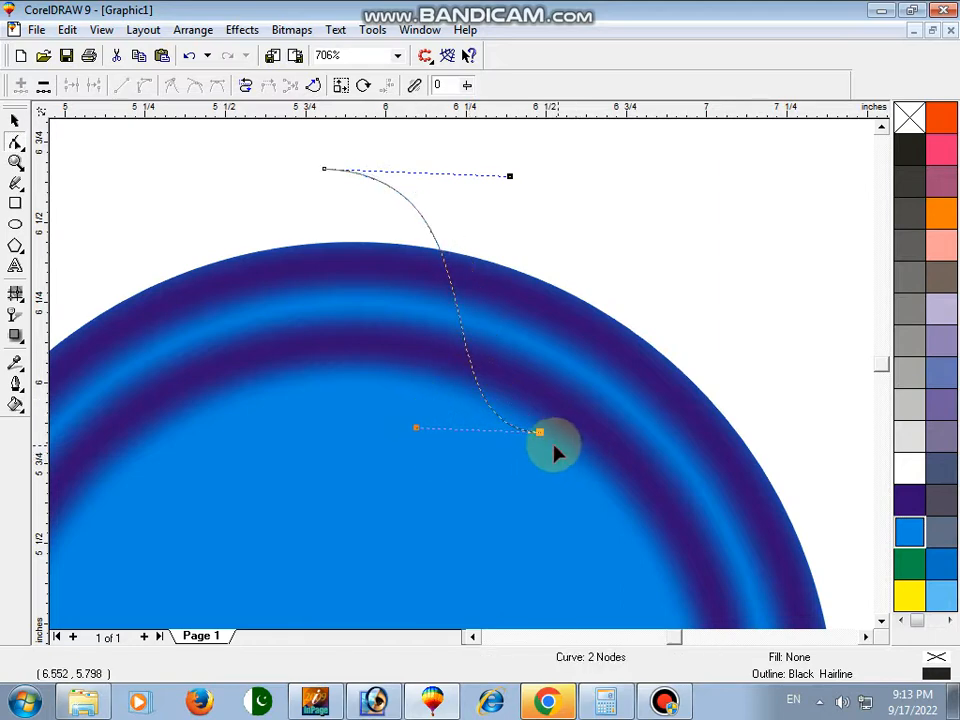
pyautogui.moveTo(541, 433); pyautogui.dragTo(566, 432)
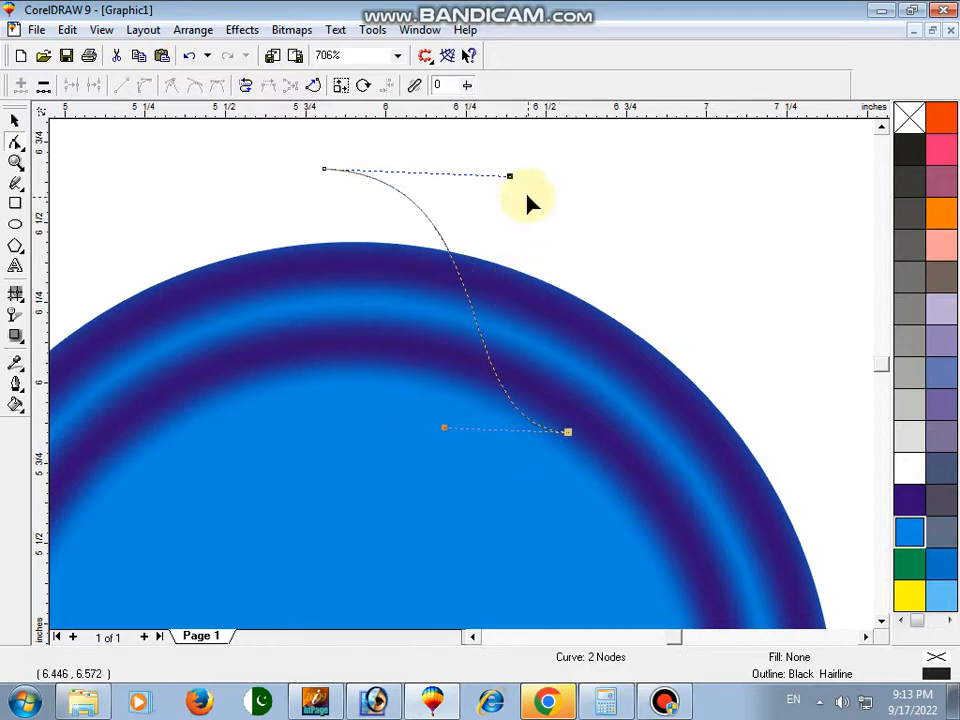
pyautogui.moveTo(510, 176); pyautogui.dragTo(510, 152)
pyautogui.press('space')
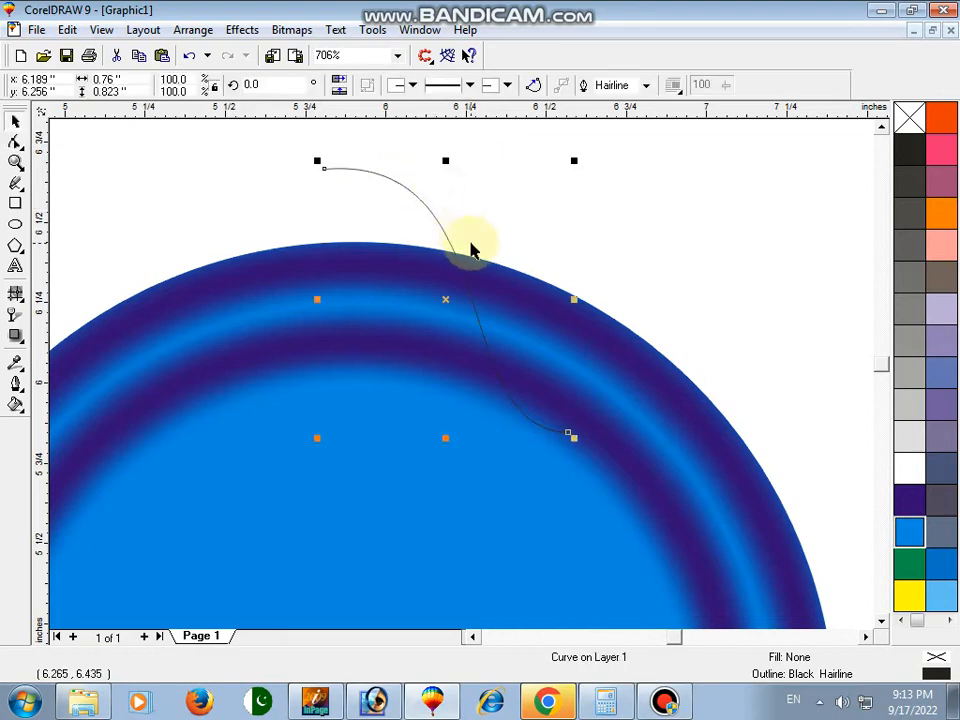
# Close the S-curve with a second segment between its ends and bend it into a tapered ribbon about 0.76 by 0.86 inches.
pyautogui.click(17, 184)
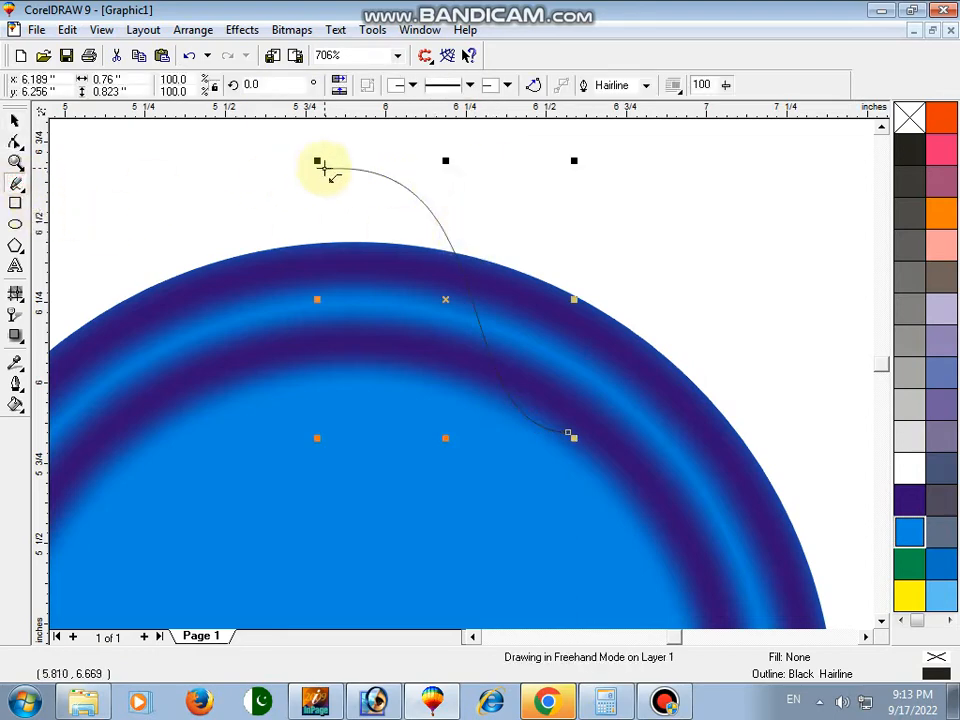
pyautogui.click(322, 167)
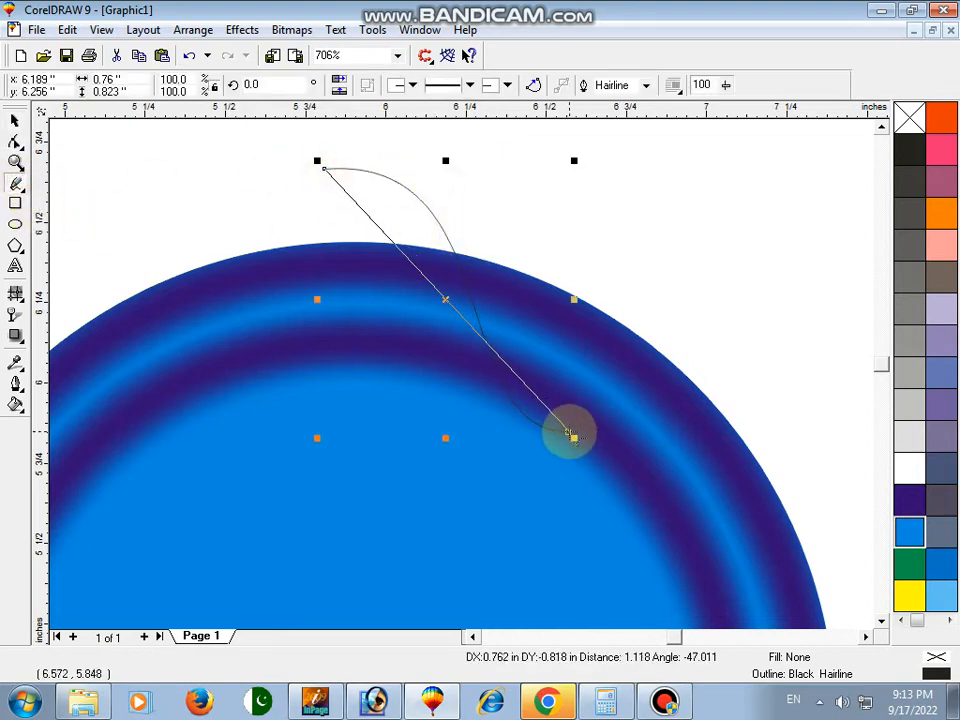
pyautogui.click(569, 432)
pyautogui.press('F10')
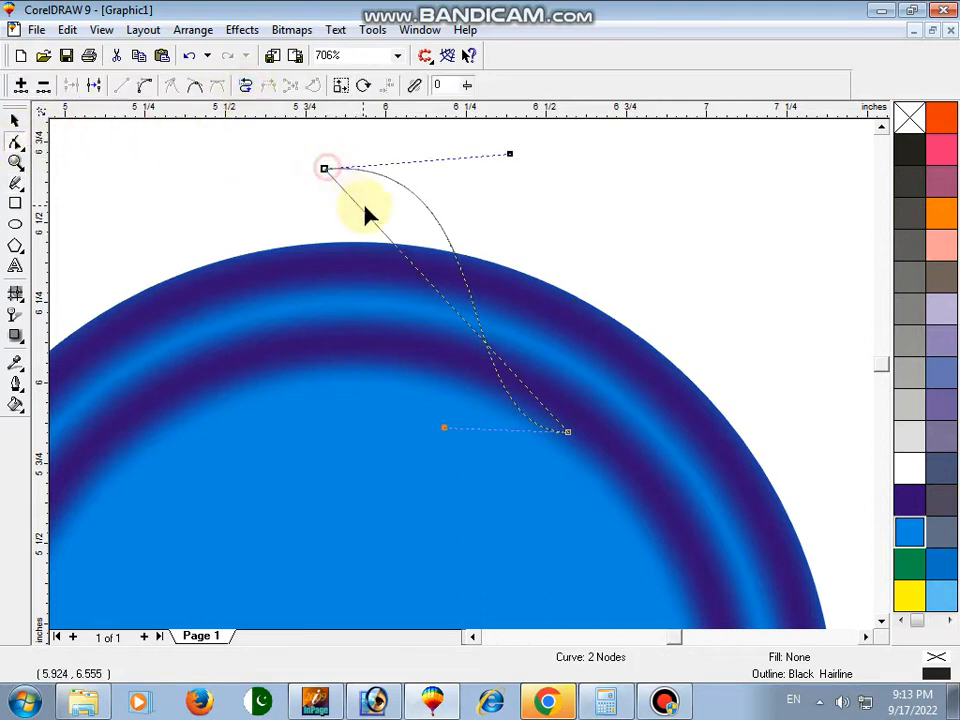
pyautogui.click(398, 262)
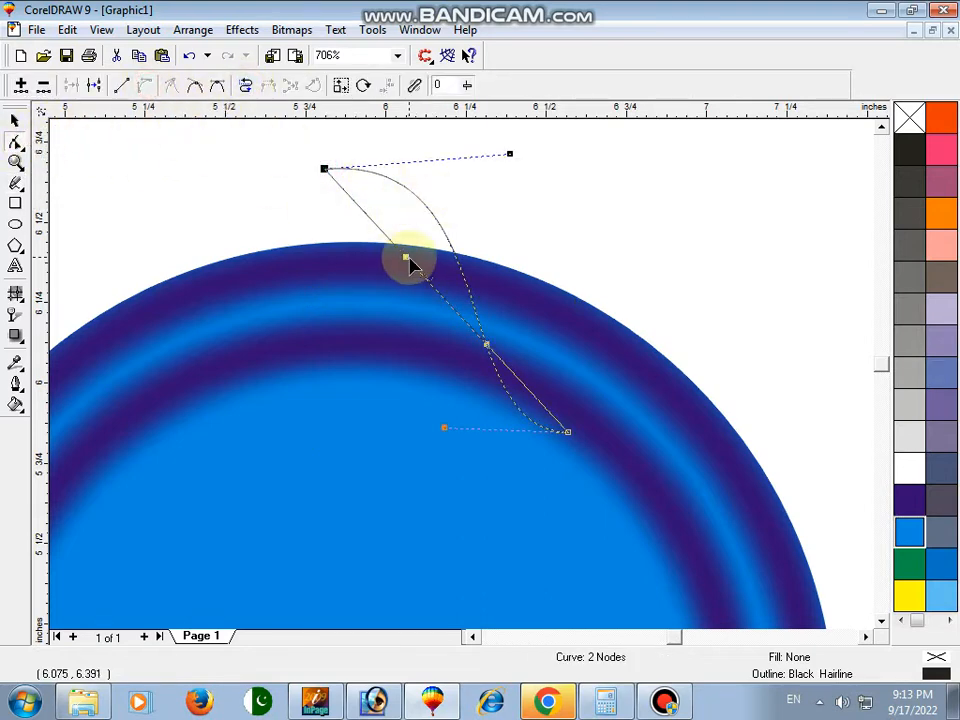
pyautogui.moveTo(409, 259); pyautogui.dragTo(551, 152)
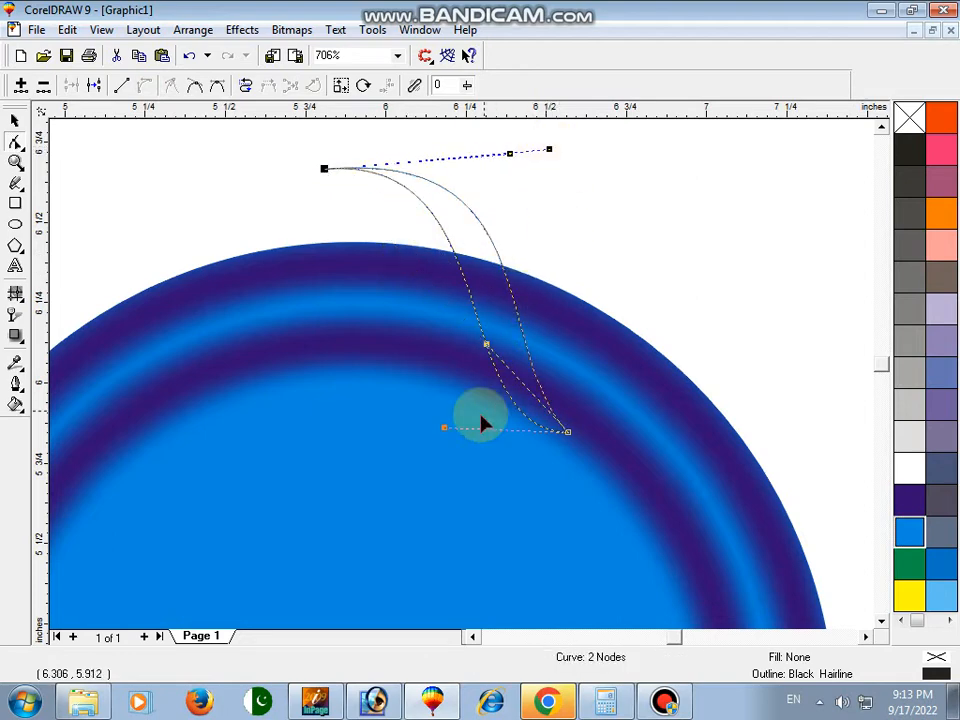
pyautogui.moveTo(444, 432); pyautogui.dragTo(450, 505)
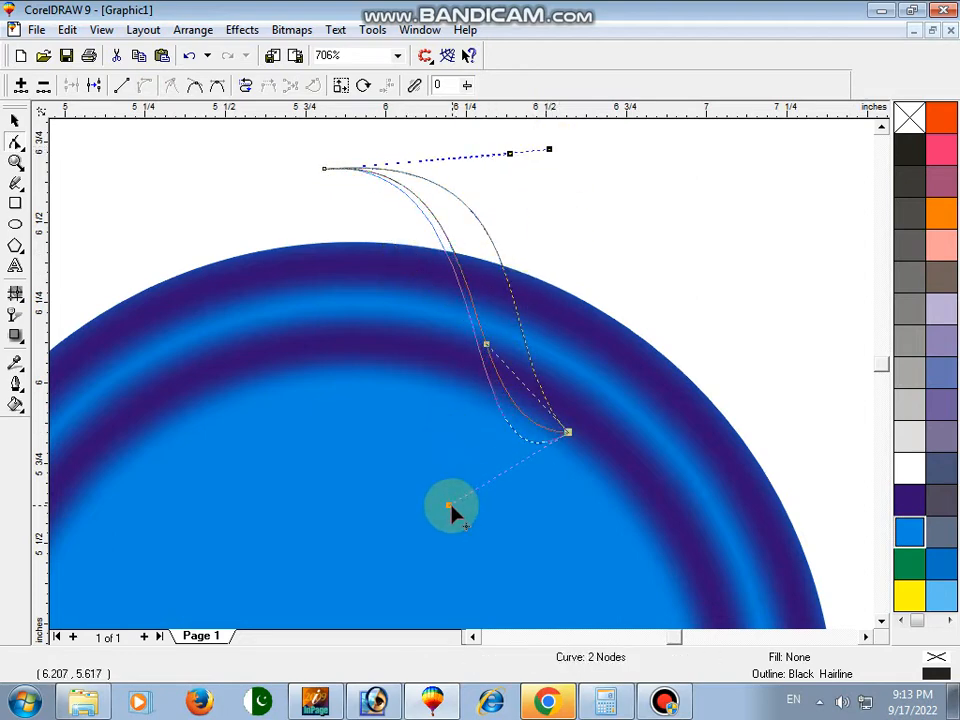
pyautogui.moveTo(551, 152); pyautogui.dragTo(552, 137)
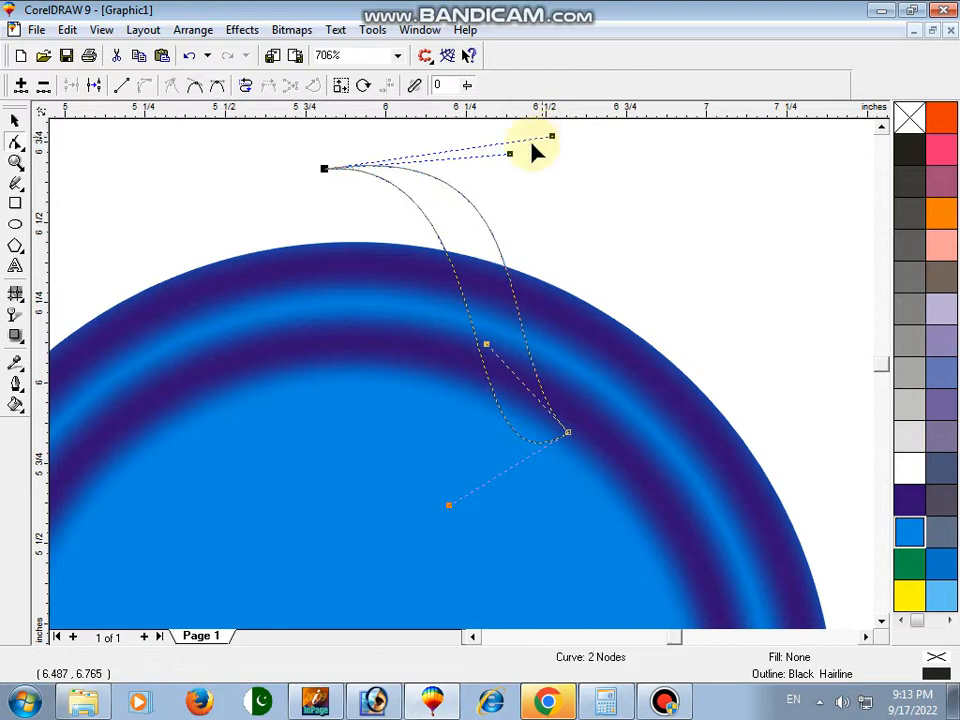
pyautogui.press('space')
# Give the ribbon a linear fountain fill from blue to cyan and remove its outline.
pyautogui.click(909, 500)
pyautogui.rightClick(909, 500)
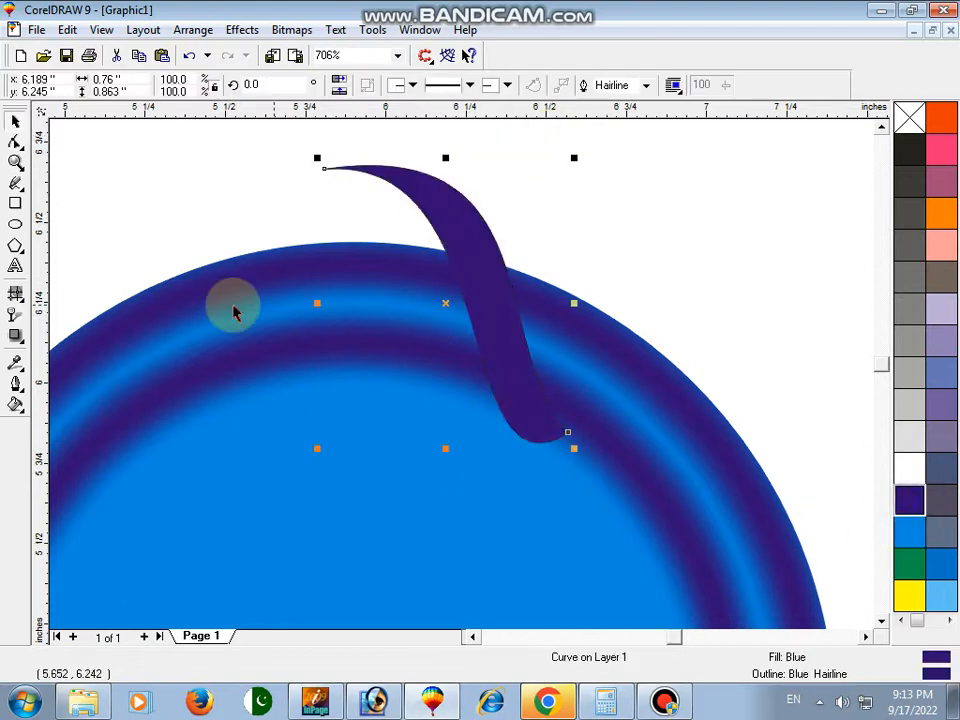
pyautogui.click(16, 294)
pyautogui.click(40, 297)
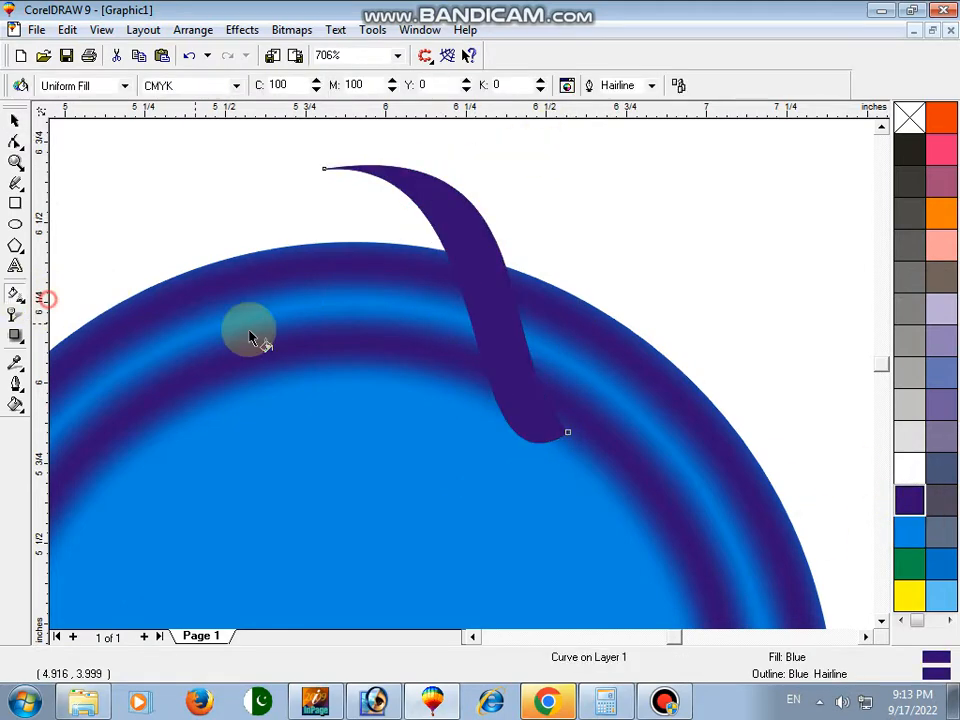
pyautogui.moveTo(527, 410); pyautogui.dragTo(454, 212)
pyautogui.click(301, 85)
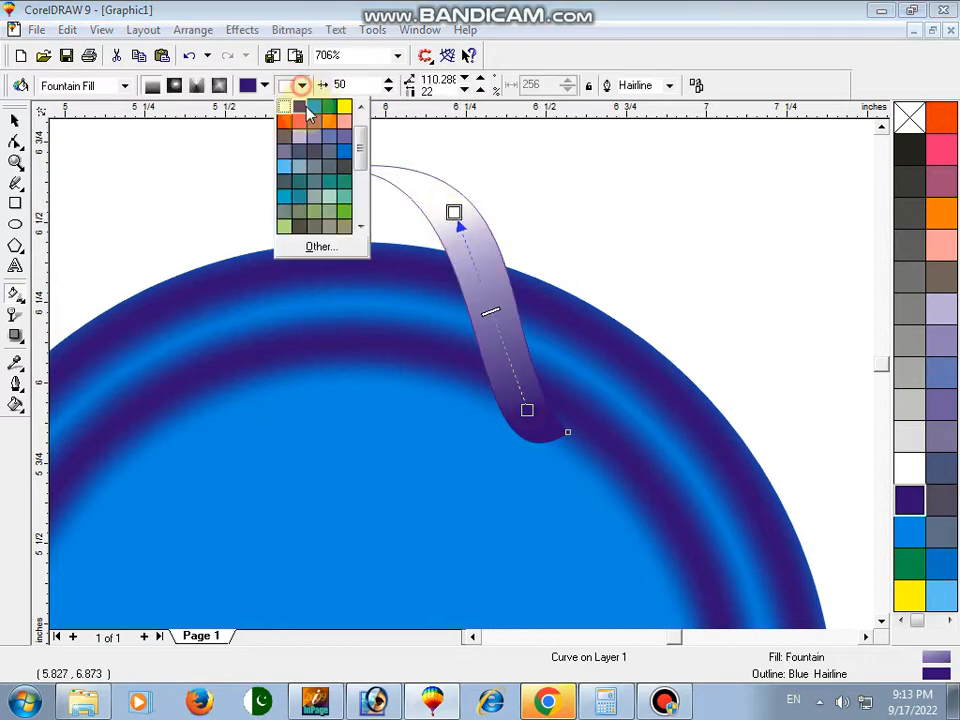
pyautogui.click(302, 108)
pyautogui.click(301, 85)
pyautogui.click(344, 150)
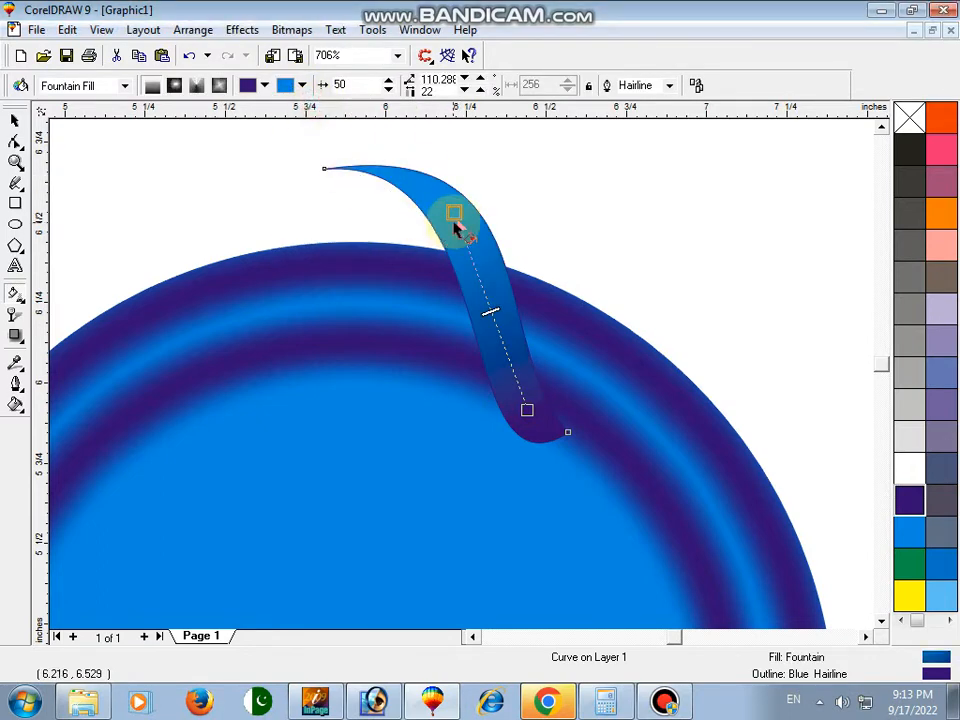
pyautogui.moveTo(454, 212); pyautogui.dragTo(428, 195)
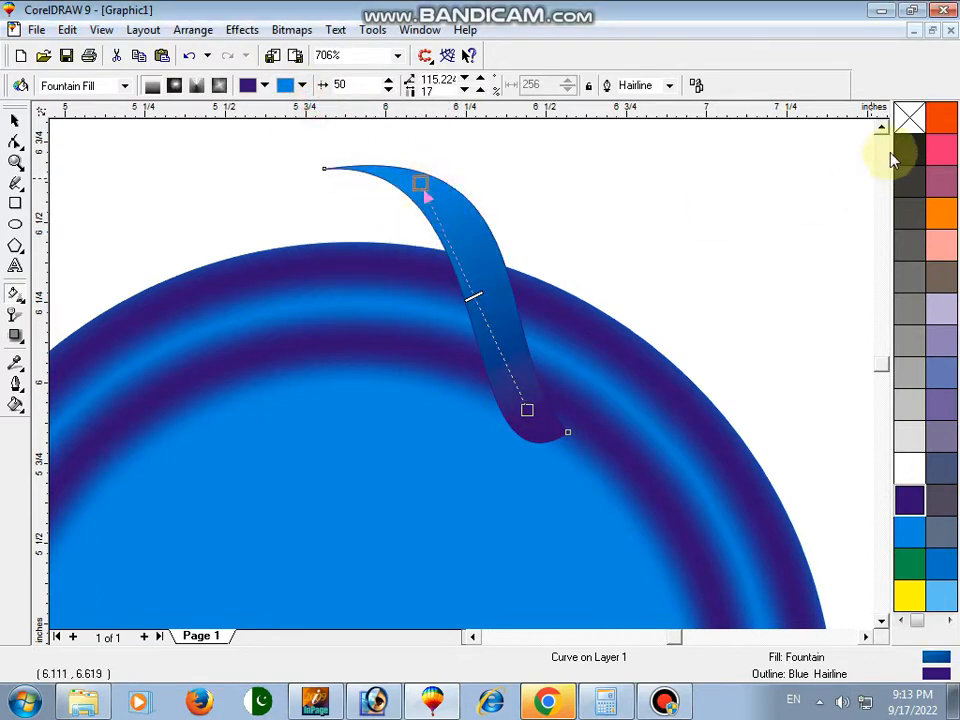
pyautogui.press('space')
pyautogui.rightClick(908, 118)
# Reverse the ribbon's fountain fill so blue starts at its upper end and cyan ends at its lower end.
pyautogui.click(14, 293)
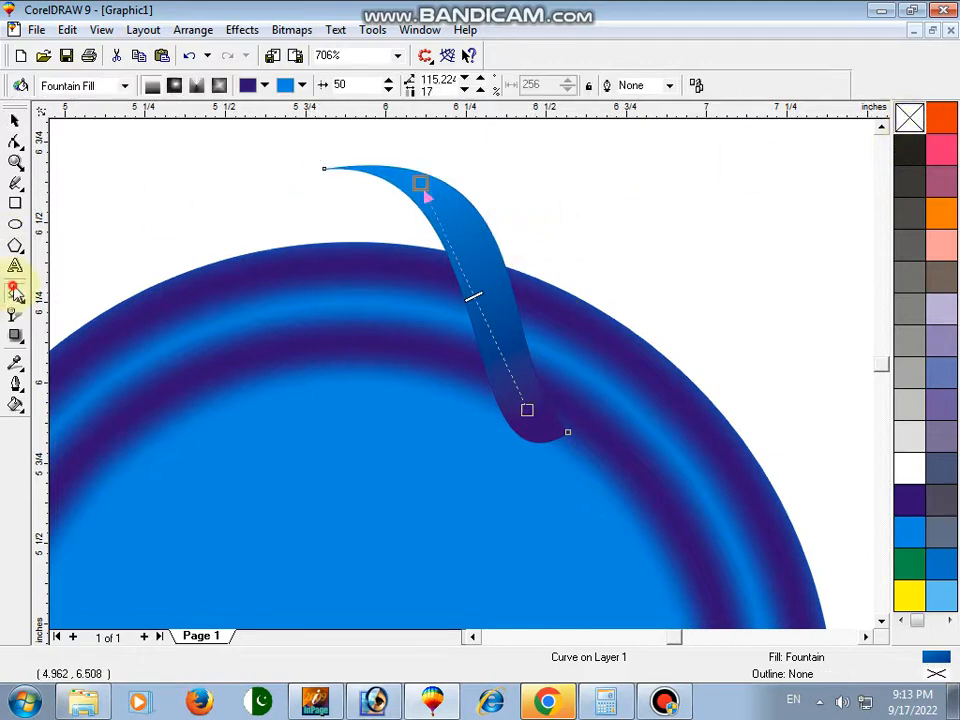
pyautogui.moveTo(441, 200); pyautogui.dragTo(536, 420)
pyautogui.click(442, 200)
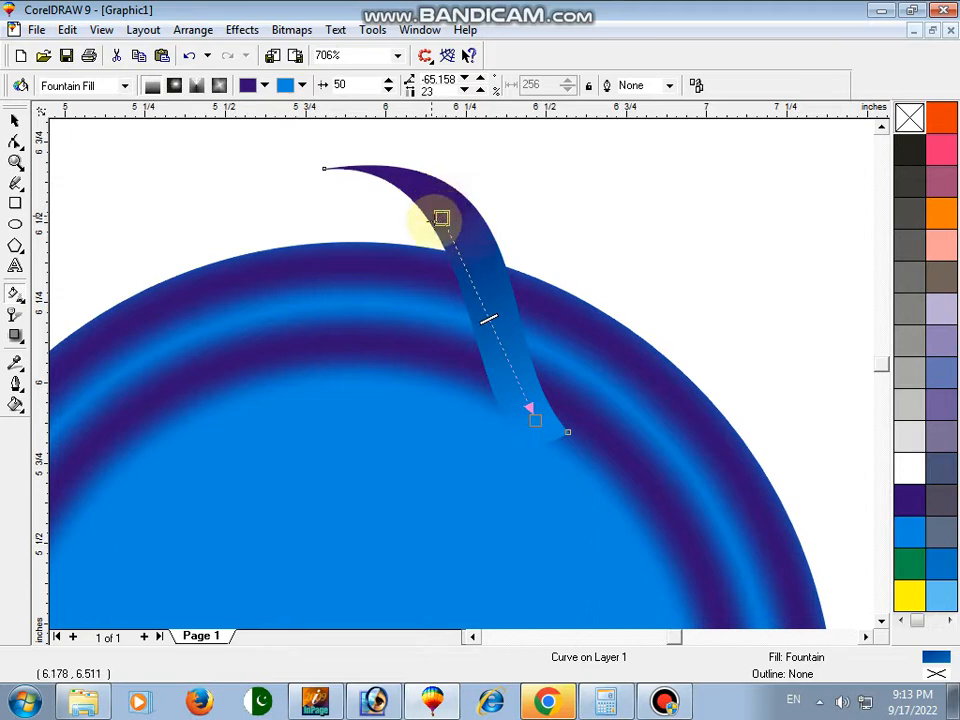
pyautogui.press('space')
# Draw an ellipse at the ribbon's upper end, convert it to curves and widen it to about 0.53 by 0.42 inches.
pyautogui.click(15, 162)
pyautogui.moveTo(251, 143); pyautogui.dragTo(620, 369)
pyautogui.press('space')
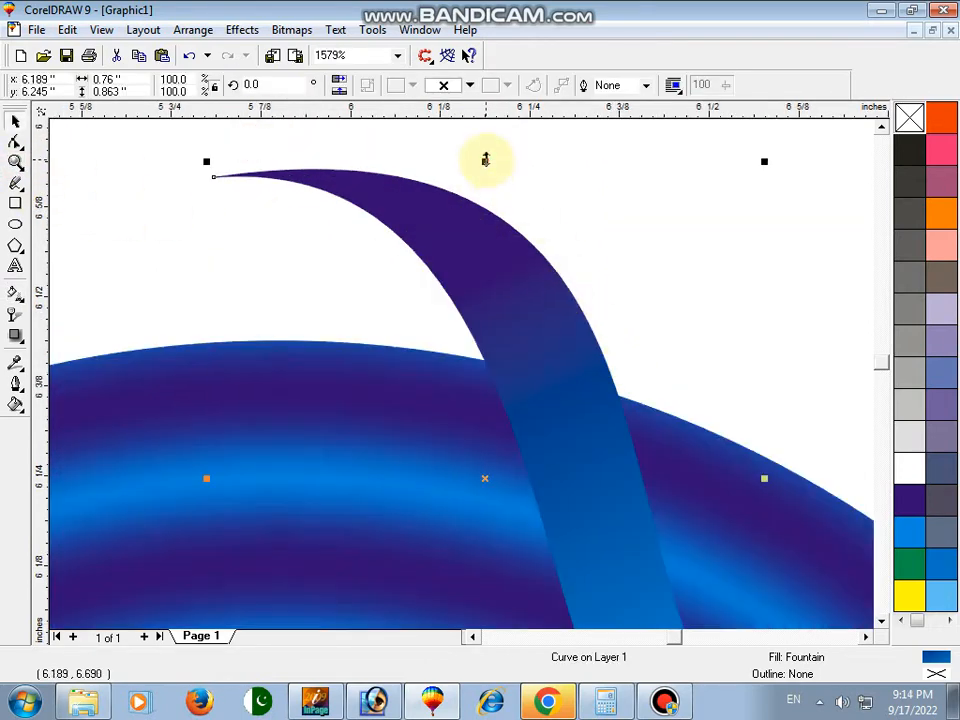
pyautogui.click(15, 224)
pyautogui.moveTo(192, 173); pyautogui.dragTo(496, 424)
pyautogui.hotkey('ctrl', 'q')
pyautogui.moveTo(186, 323); pyautogui.dragTo(109, 324)
# Color the ellipse's fill and outline blue and send it behind the other objects.
pyautogui.click(915, 499)
pyautogui.rightClick(915, 499)
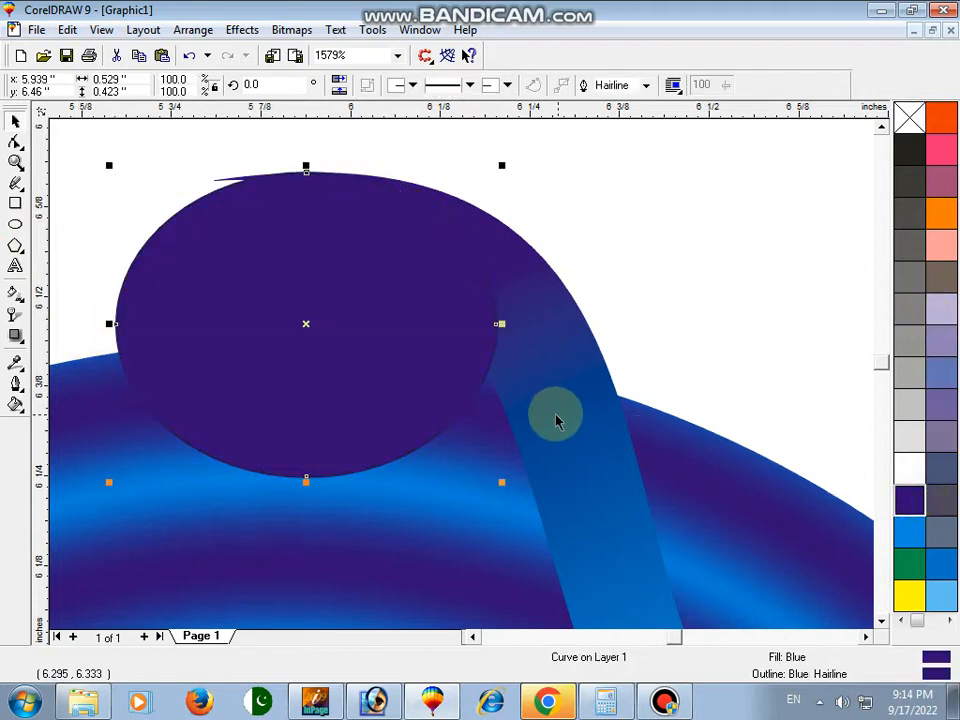
pyautogui.hotkey('shift', 'pagedown')
# Shift the ribbon's pointed tip over the ellipse, then give the ellipse a diagonal blue-to-cyan fountain fill without an outline.
pyautogui.click(224, 185)
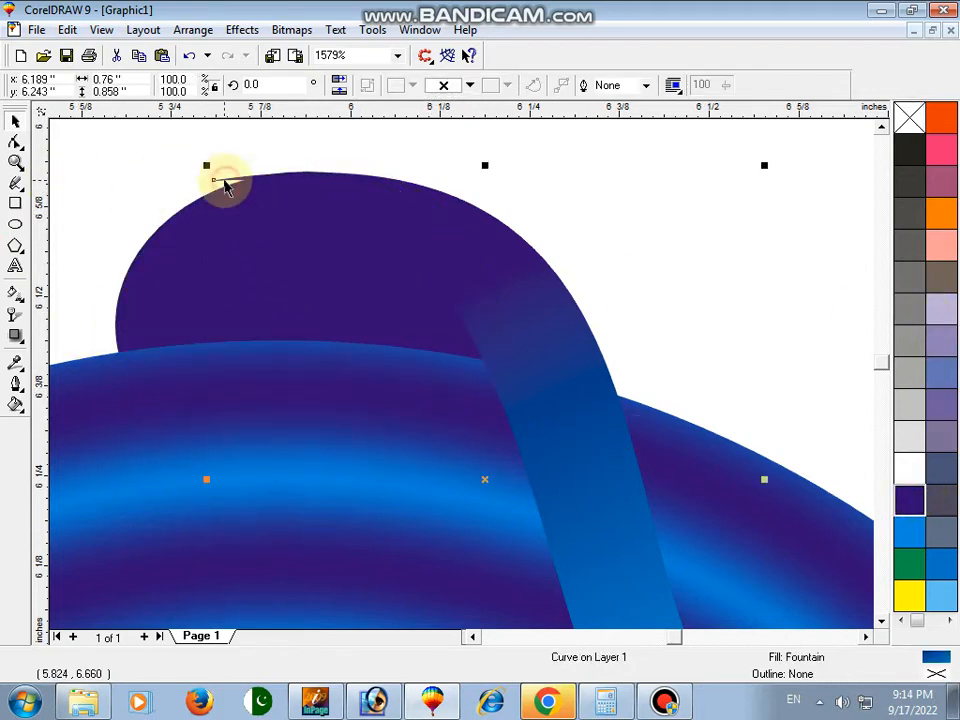
pyautogui.moveTo(213, 182); pyautogui.dragTo(414, 381)
pyautogui.click(274, 249)
pyautogui.click(15, 297)
pyautogui.click(298, 85)
pyautogui.click(315, 107)
pyautogui.press('space')
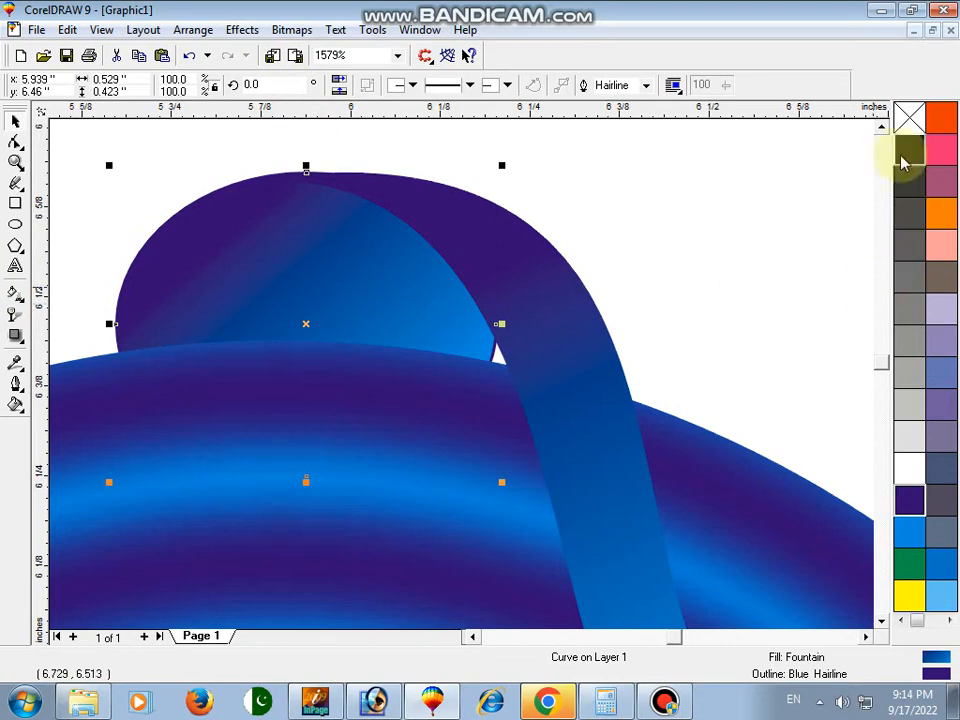
pyautogui.rightClick(909, 118)
# Extend the ellipse to meet the ribbon, fine-tune the ribbon's tip and group the two shapes.
pyautogui.moveTo(501, 482); pyautogui.dragTo(523, 497)
pyautogui.keyDown('shift'); pyautogui.click(574, 416); pyautogui.keyUp('shift')
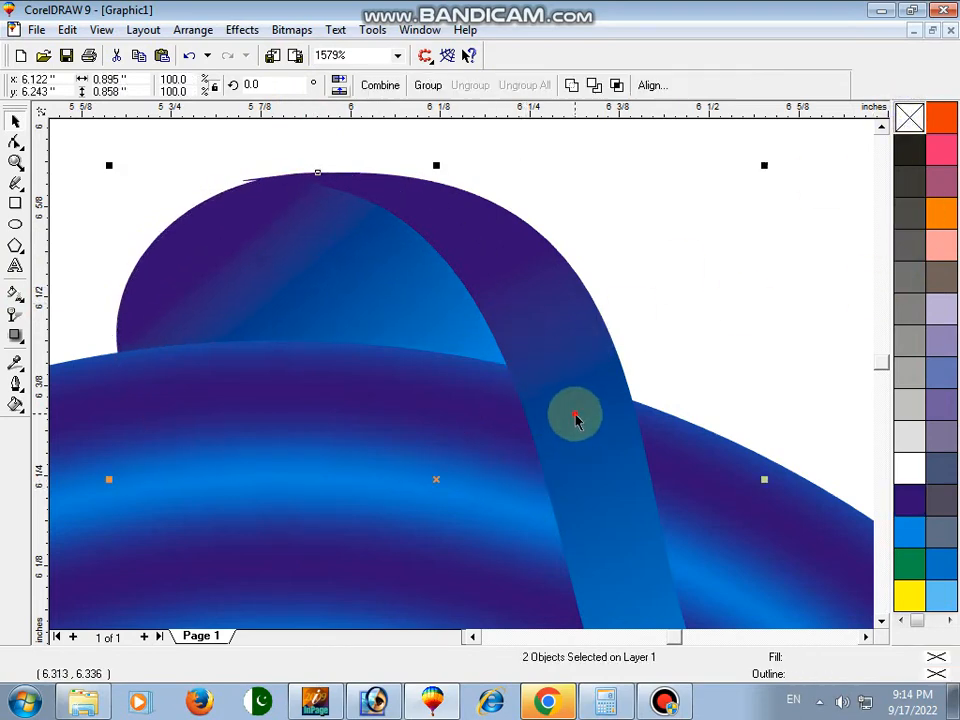
pyautogui.click(279, 180)
pyautogui.moveTo(243, 182); pyautogui.dragTo(246, 184)
pyautogui.keyDown('shift'); pyautogui.click(262, 244); pyautogui.keyUp('shift')
pyautogui.hotkey('ctrl', 'g')
pyautogui.click(15, 161)
pyautogui.rightClick(105, 159)
pyautogui.press('space')
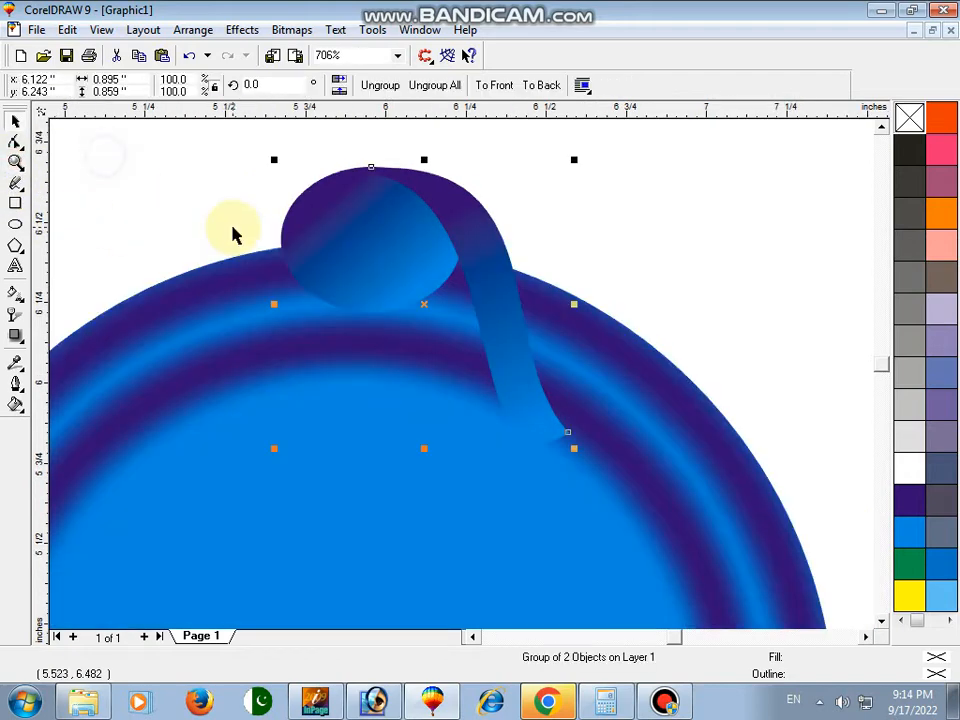
# Ungroup the curl, send its ellipse behind the circle and select both curl shapes.
pyautogui.click(343, 236)
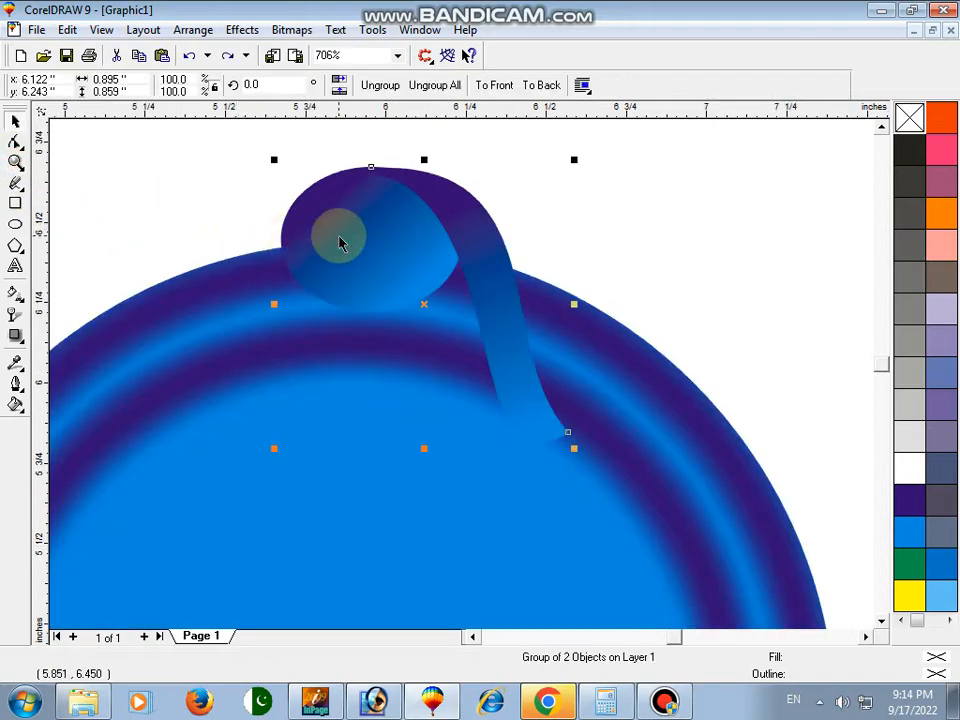
pyautogui.click(378, 85)
pyautogui.click(362, 245)
pyautogui.hotkey('shift', 'pagedown')
pyautogui.moveTo(707, 150); pyautogui.dragTo(185, 495)
pyautogui.press('F2')
pyautogui.rightClick(197, 195)
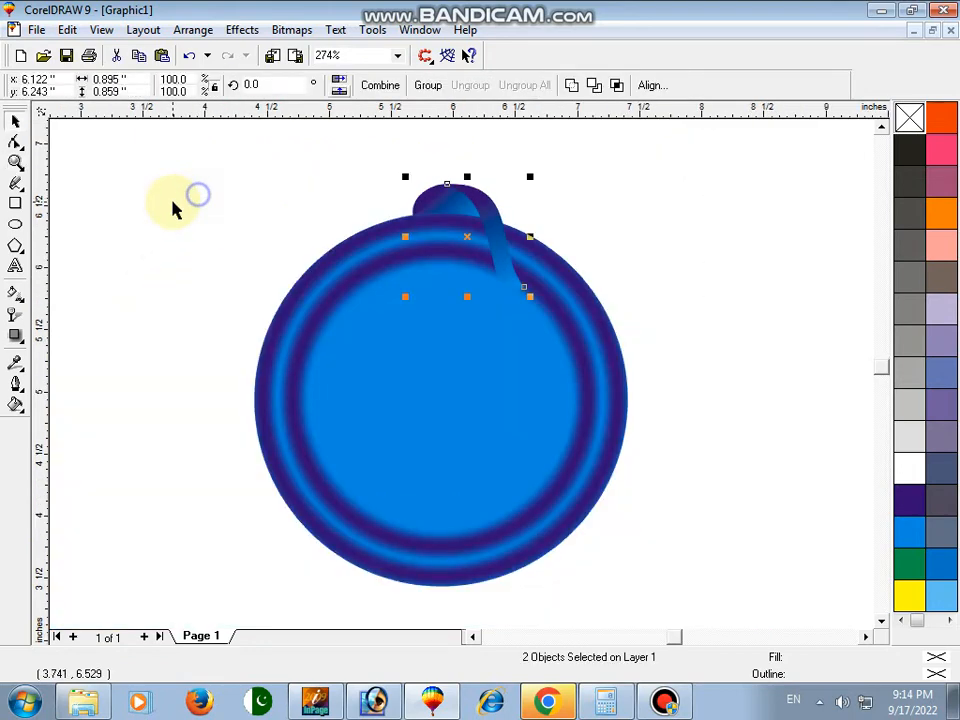
# Draw a small circle near the middle of the large cyan circle.
pyautogui.click(505, 246)
pyautogui.click(455, 305)
pyautogui.click(15, 226)
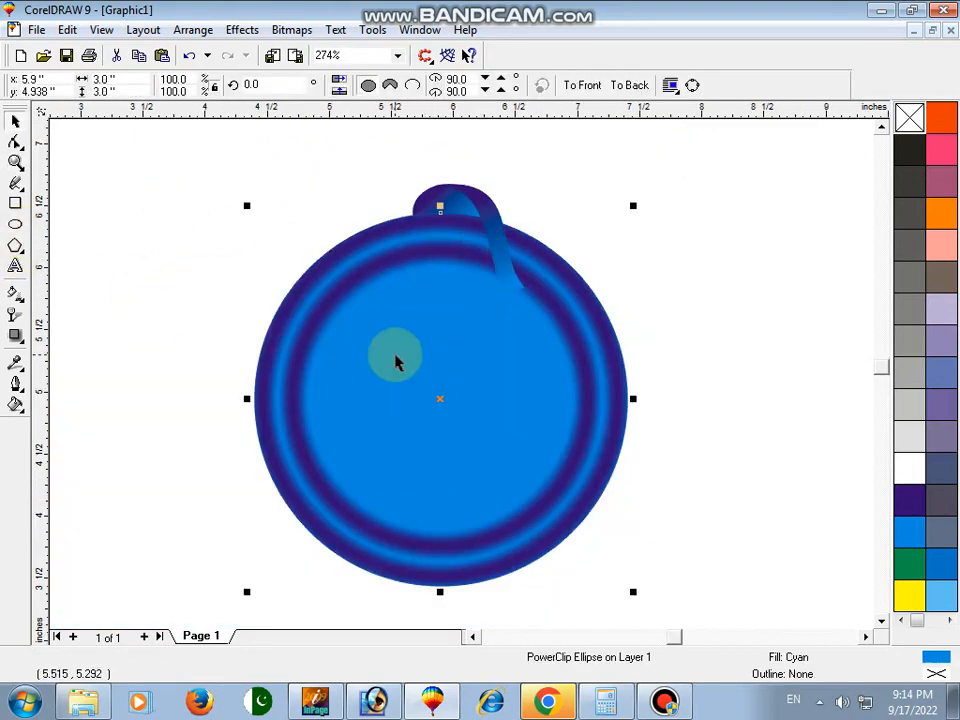
pyautogui.moveTo(407, 363); pyautogui.dragTo(428, 386)
pyautogui.press('space')
pyautogui.click(533, 401)
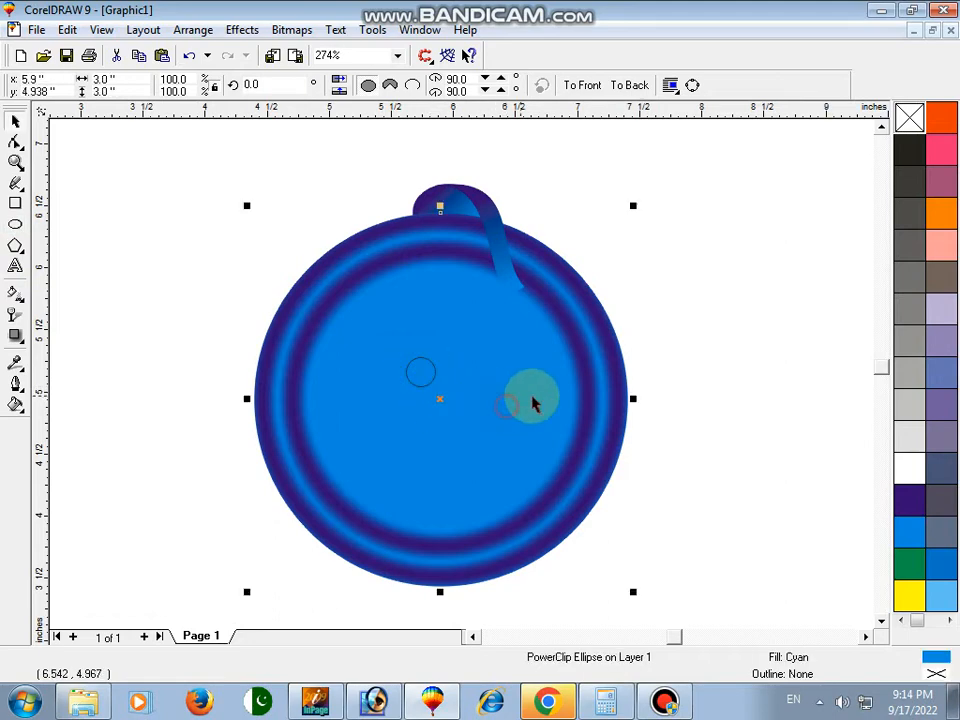
# Center the small circle horizontally and vertically on the large PowerClip circle.
pyautogui.click(707, 401)
pyautogui.click(422, 378)
pyautogui.keyDown('shift'); pyautogui.click(516, 404); pyautogui.keyUp('shift')
pyautogui.press('c')
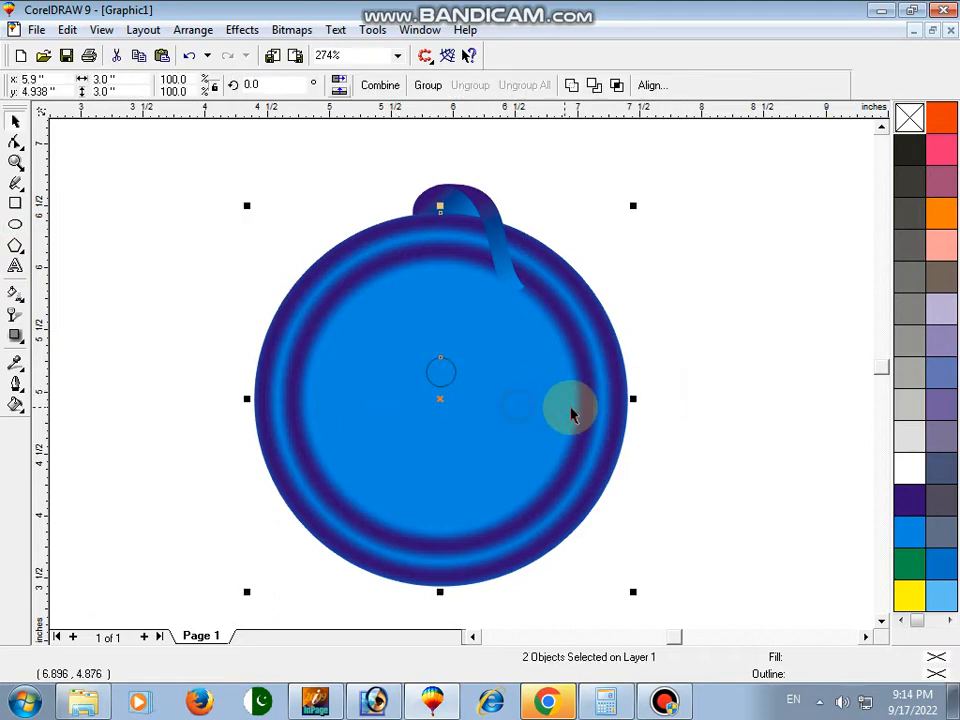
pyautogui.press('e')
pyautogui.click(682, 416)
pyautogui.click(452, 391)
pyautogui.click(463, 310)
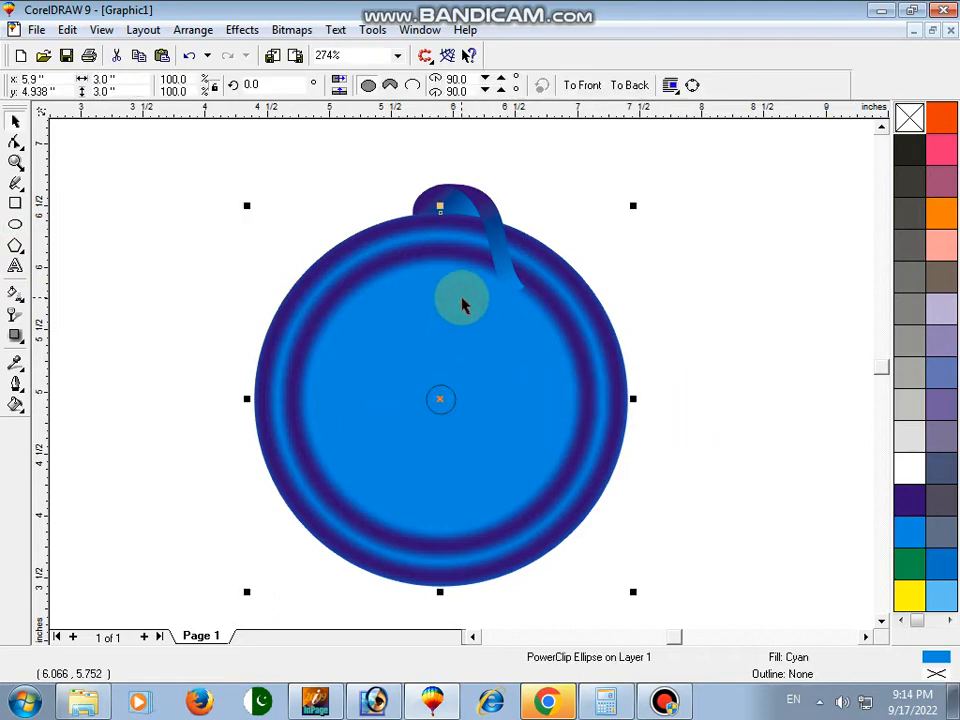
# Select both curl shapes and move their rotation centre onto the centre of the small circle.
pyautogui.click(476, 212)
pyautogui.moveTo(591, 146); pyautogui.dragTo(330, 336)
pyautogui.click(493, 215)
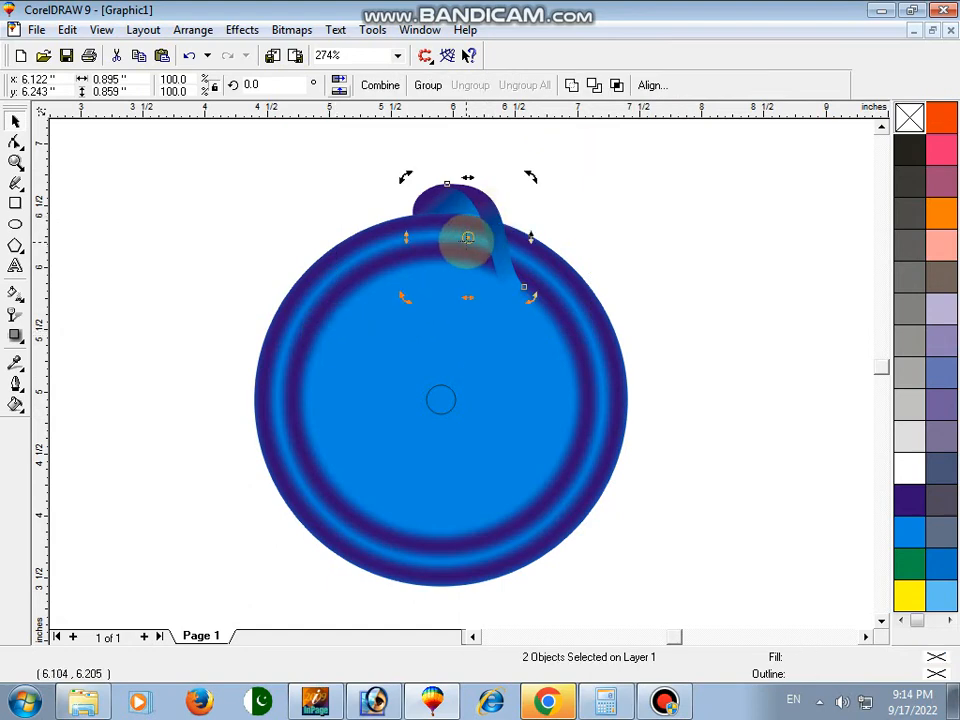
pyautogui.moveTo(466, 237); pyautogui.dragTo(448, 400)
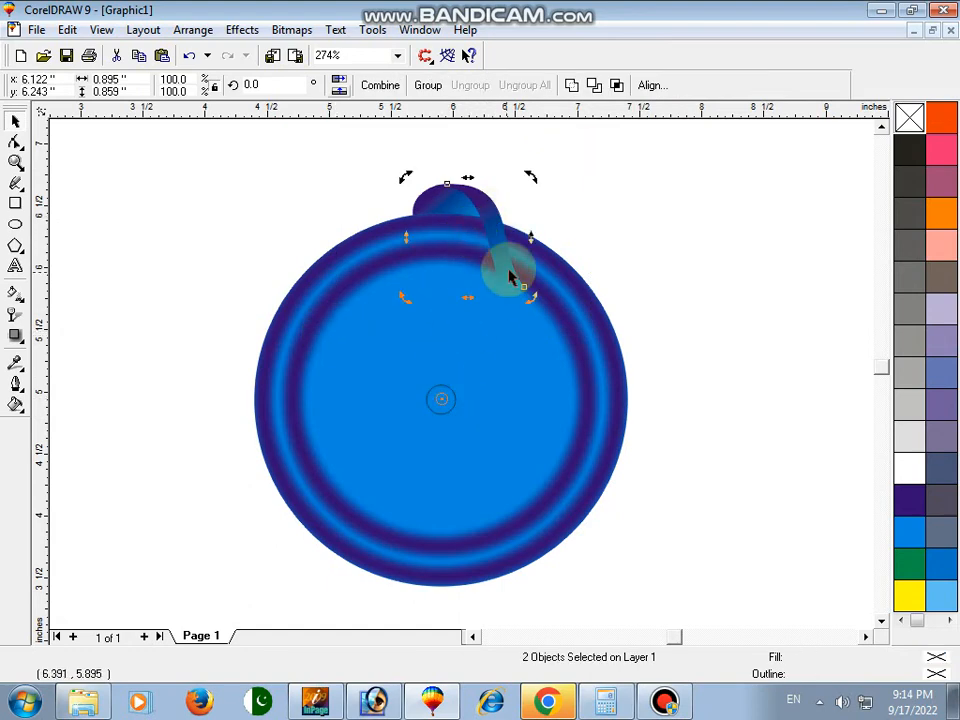
# Rotate ten copies of the curl around the small circle's centre to distribute eleven curls evenly along the whole rim.
pyautogui.moveTo(533, 175); pyautogui.dragTo(622, 268)
pyautogui.moveTo(601, 205)
pyautogui.mouseDown()
pyautogui.moveTo(660, 327)
pyautogui.moveTo(678, 397)
pyautogui.moveTo(653, 532)
pyautogui.moveTo(574, 561)
pyautogui.moveTo(519, 615)
pyautogui.moveTo(429, 636)
pyautogui.moveTo(386, 619)
pyautogui.moveTo(367, 587)
pyautogui.mouseUp()
pyautogui.moveTo(325, 462); pyautogui.dragTo(132, 410)
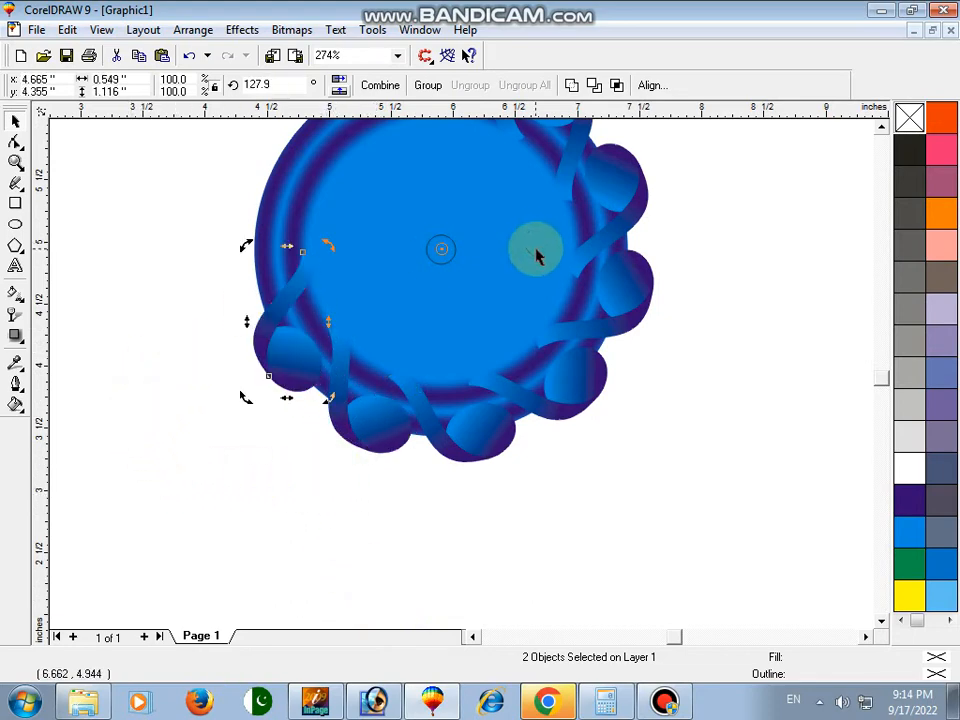
pyautogui.click(881, 127)
pyautogui.click(881, 127)
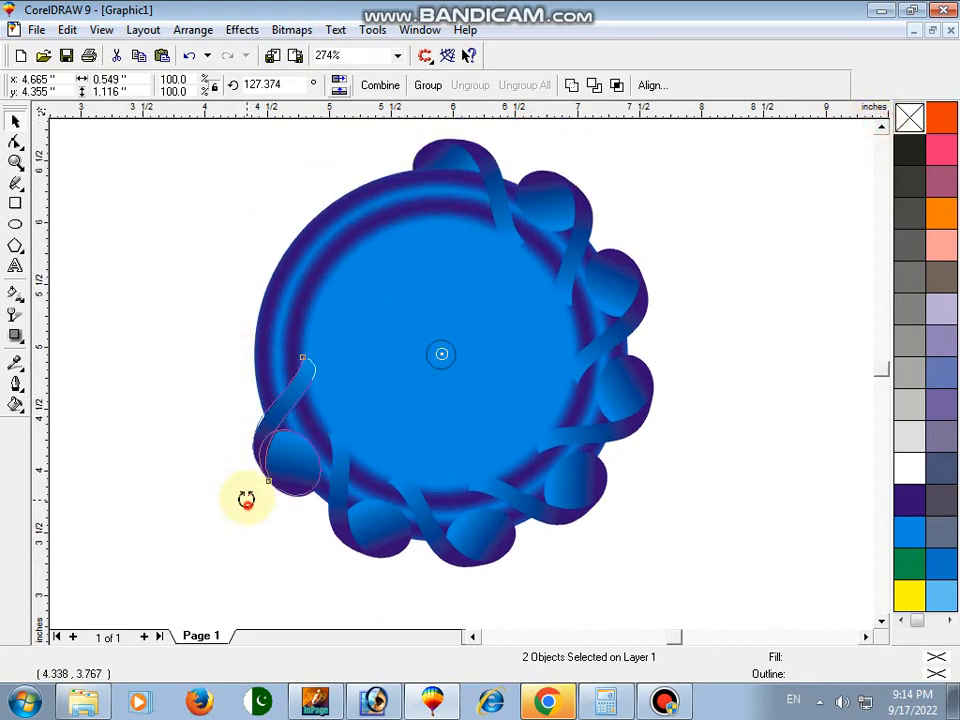
pyautogui.moveTo(246, 500); pyautogui.dragTo(190, 272)
pyautogui.moveTo(241, 312); pyautogui.dragTo(295, 194)
pyautogui.click(186, 226)
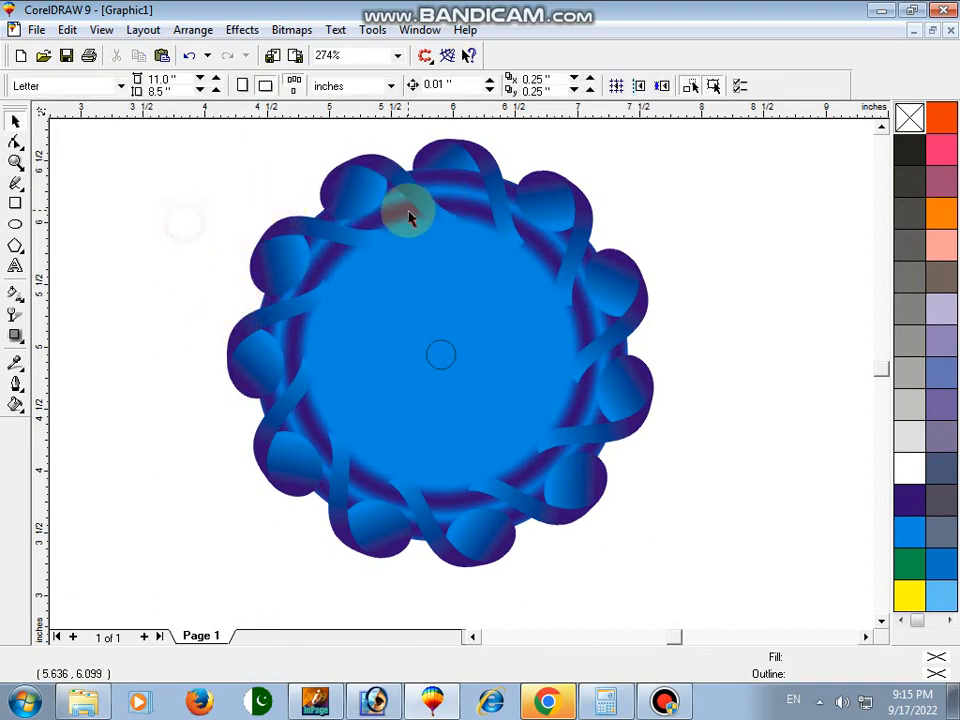
# Select the ellipses of all the copied curls and send them behind the large circle.
pyautogui.click(360, 182)
pyautogui.keyDown('shift'); pyautogui.click(287, 260); pyautogui.keyUp('shift')
pyautogui.keyDown('shift'); pyautogui.click(296, 472); pyautogui.keyUp('shift')
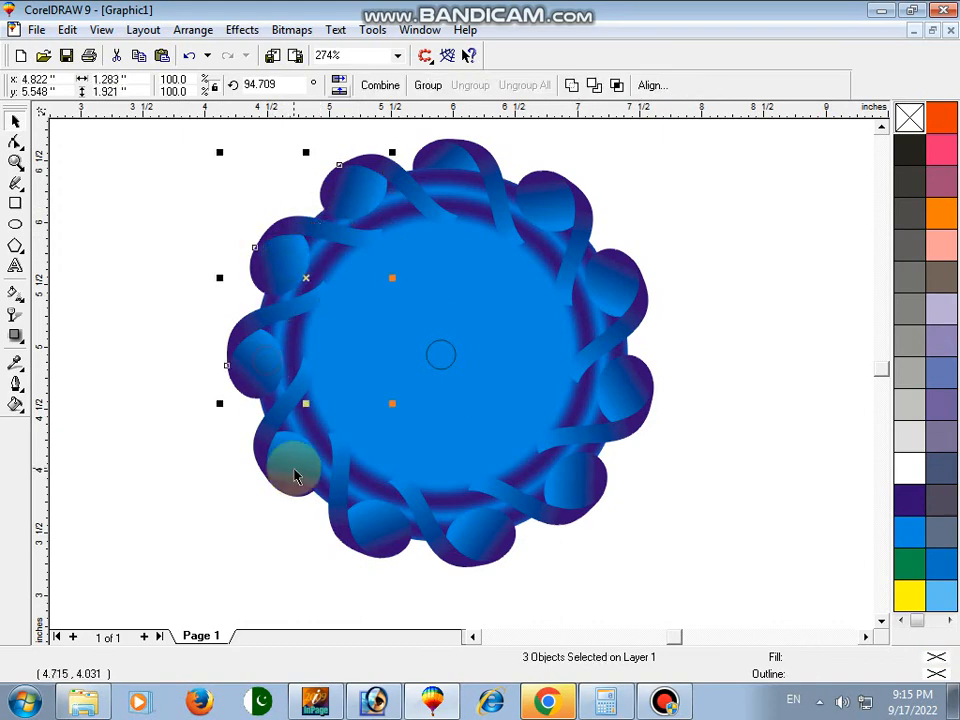
pyautogui.keyDown('shift'); pyautogui.click(375, 540); pyautogui.keyUp('shift')
pyautogui.keyDown('shift'); pyautogui.click(450, 537); pyautogui.keyUp('shift')
pyautogui.keyDown('shift'); pyautogui.click(483, 538); pyautogui.keyUp('shift')
pyautogui.keyDown('shift'); pyautogui.click(607, 436); pyautogui.keyUp('shift')
pyautogui.keyDown('shift'); pyautogui.click(611, 298); pyautogui.keyUp('shift')
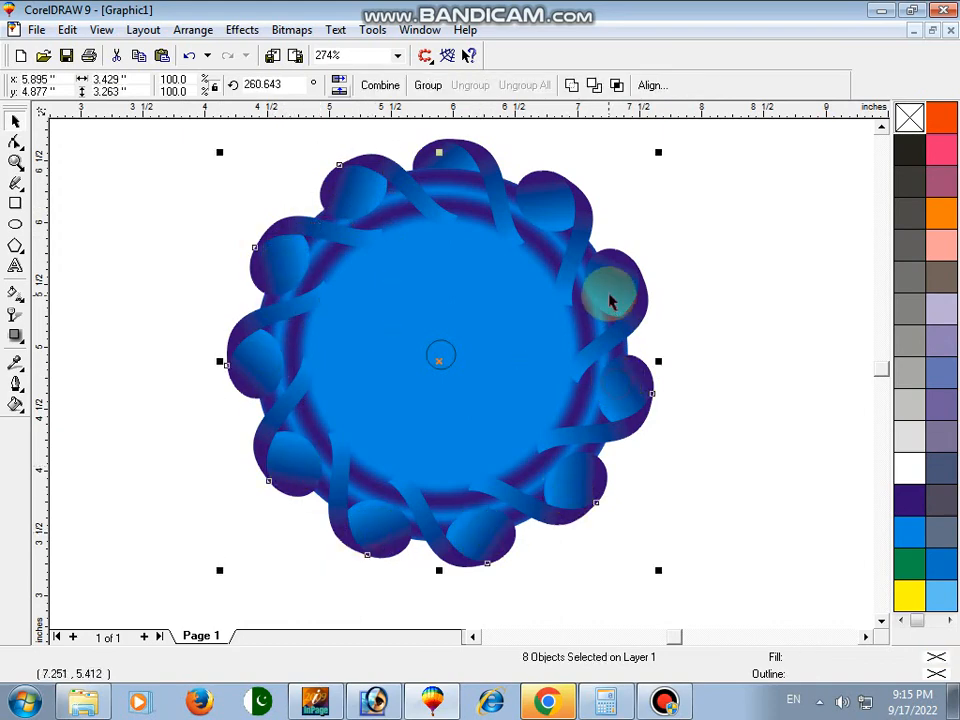
pyautogui.keyDown('shift'); pyautogui.click(541, 208); pyautogui.keyUp('shift')
pyautogui.click(733, 399)
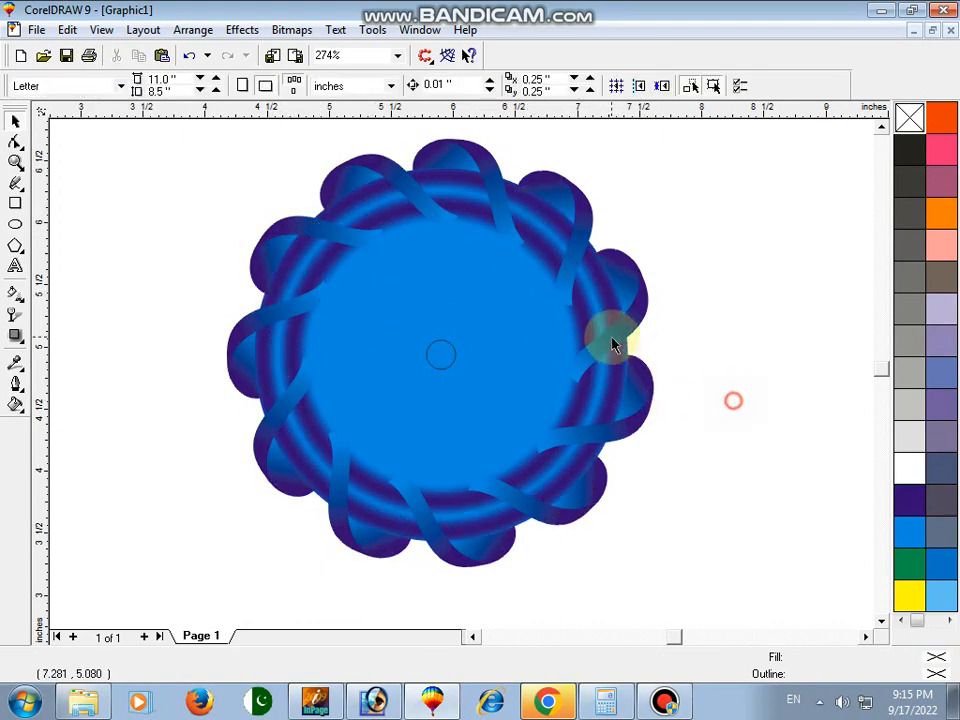
# Delete the small guide circle at the centre of the emblem.
pyautogui.click(15, 162)
pyautogui.rightClick(172, 160)
pyautogui.press('space')
pyautogui.click(291, 238)
pyautogui.click(479, 350)
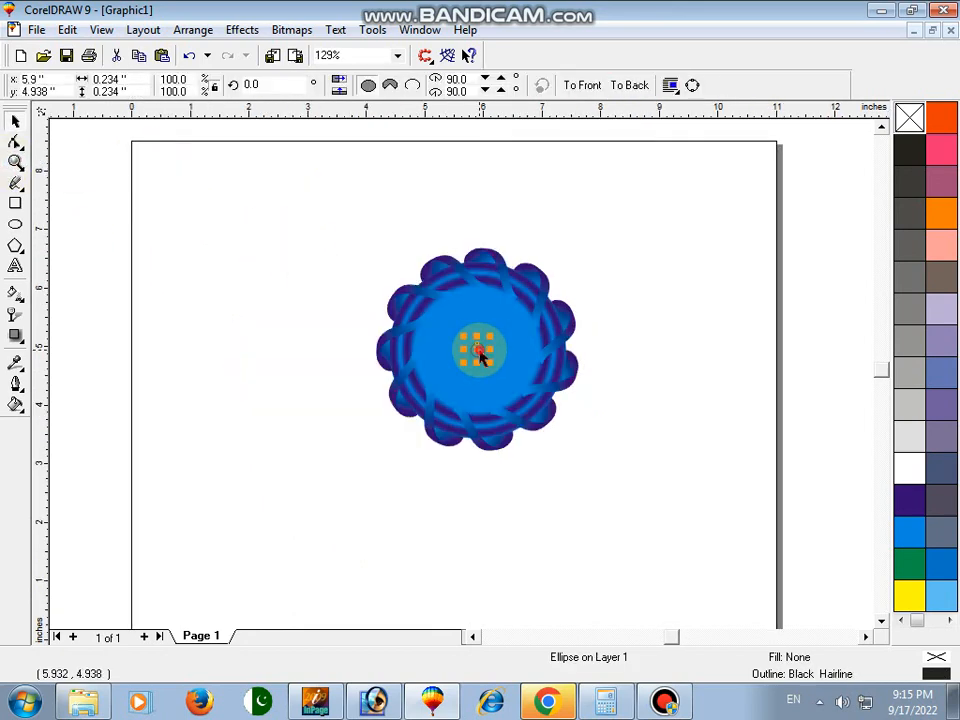
pyautogui.press('Delete')
pyautogui.press('z')
pyautogui.moveTo(300, 208); pyautogui.dragTo(652, 512)
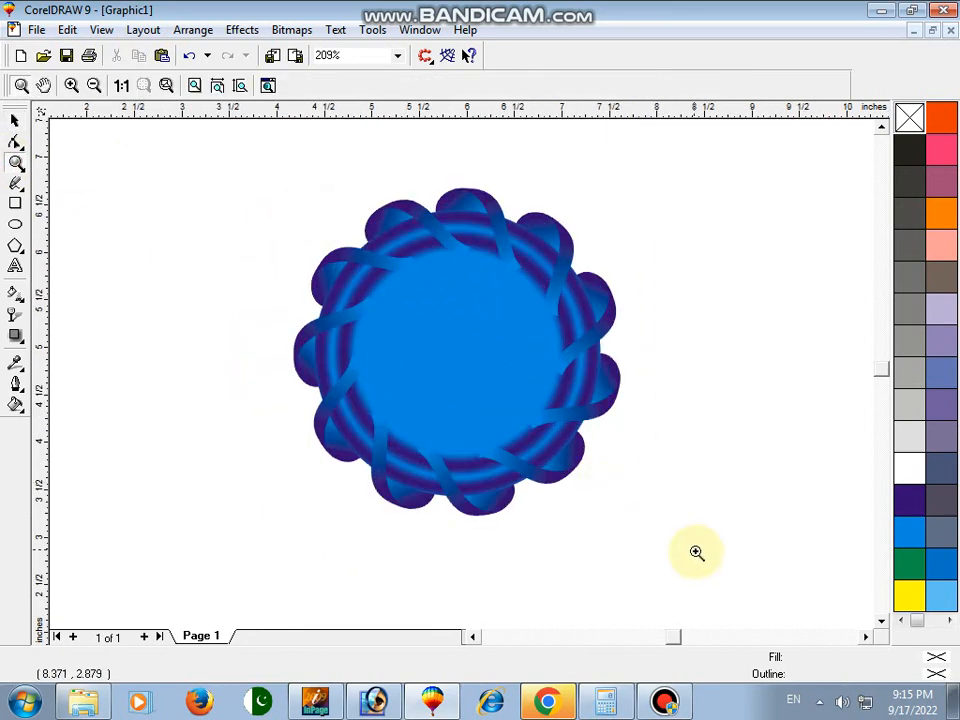
pyautogui.moveTo(708, 563); pyautogui.dragTo(217, 152)
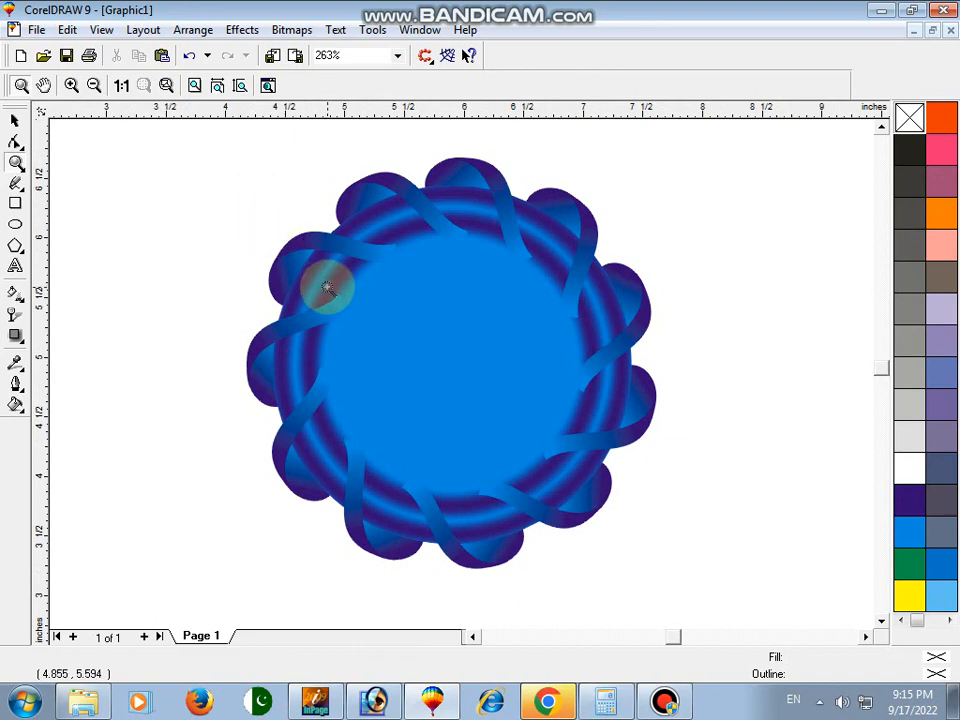
pyautogui.press('space')
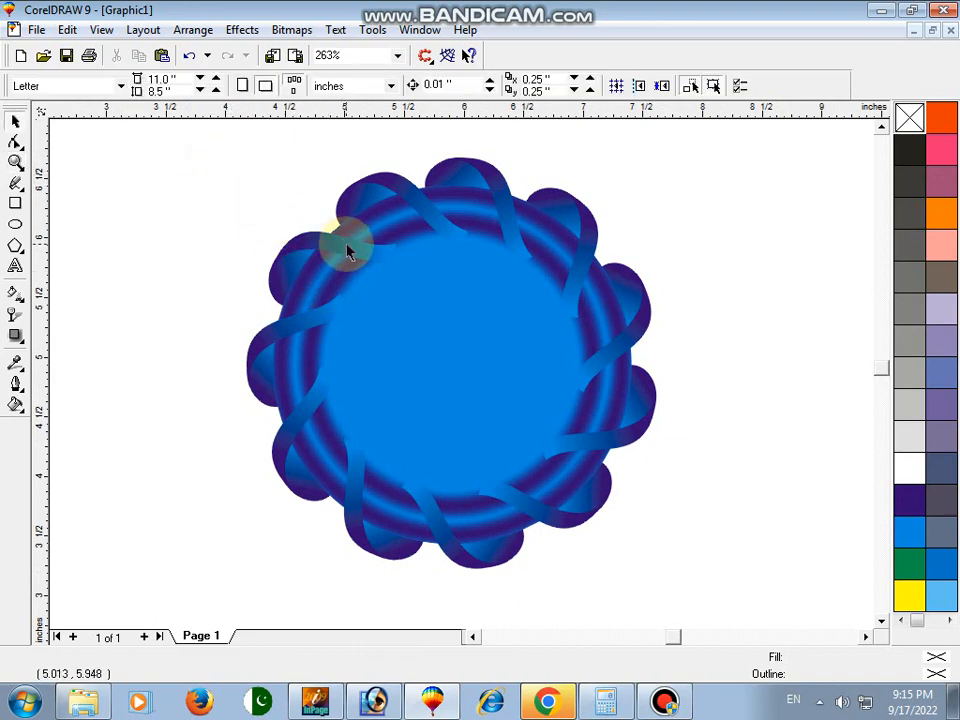